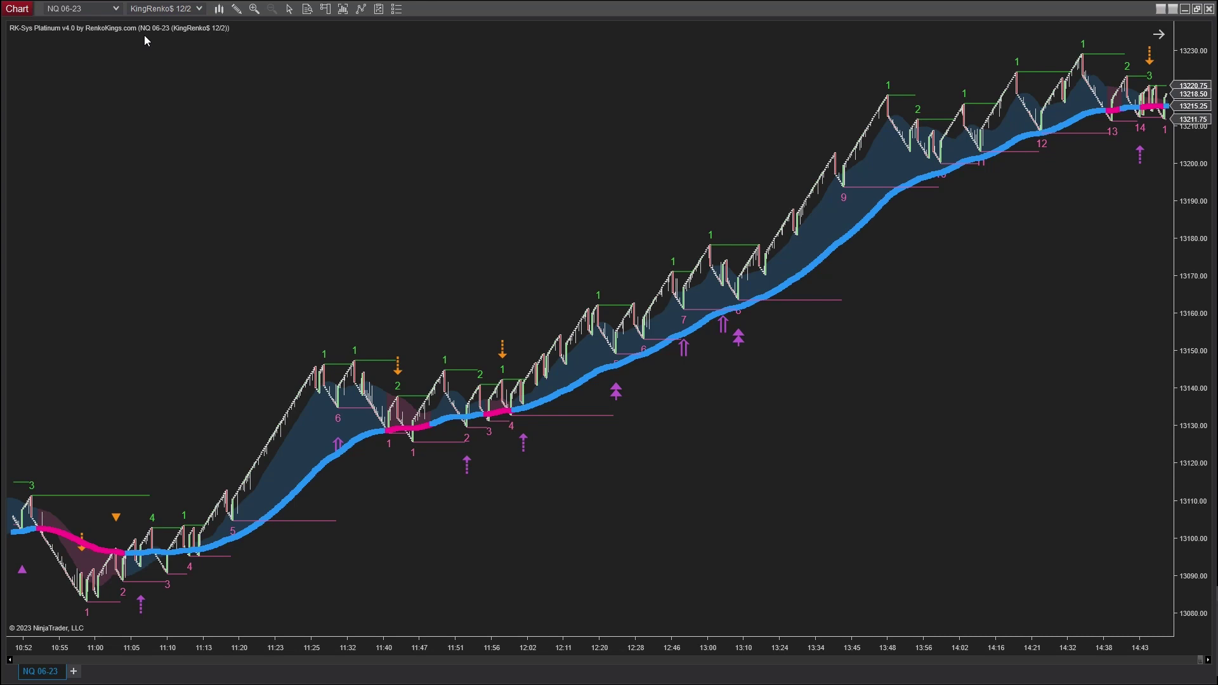
Open the chart's Indicators settings and scroll RK-Sys Platinum properties to the Price Action alert condition.
right_click(525, 86)
click(579, 162)
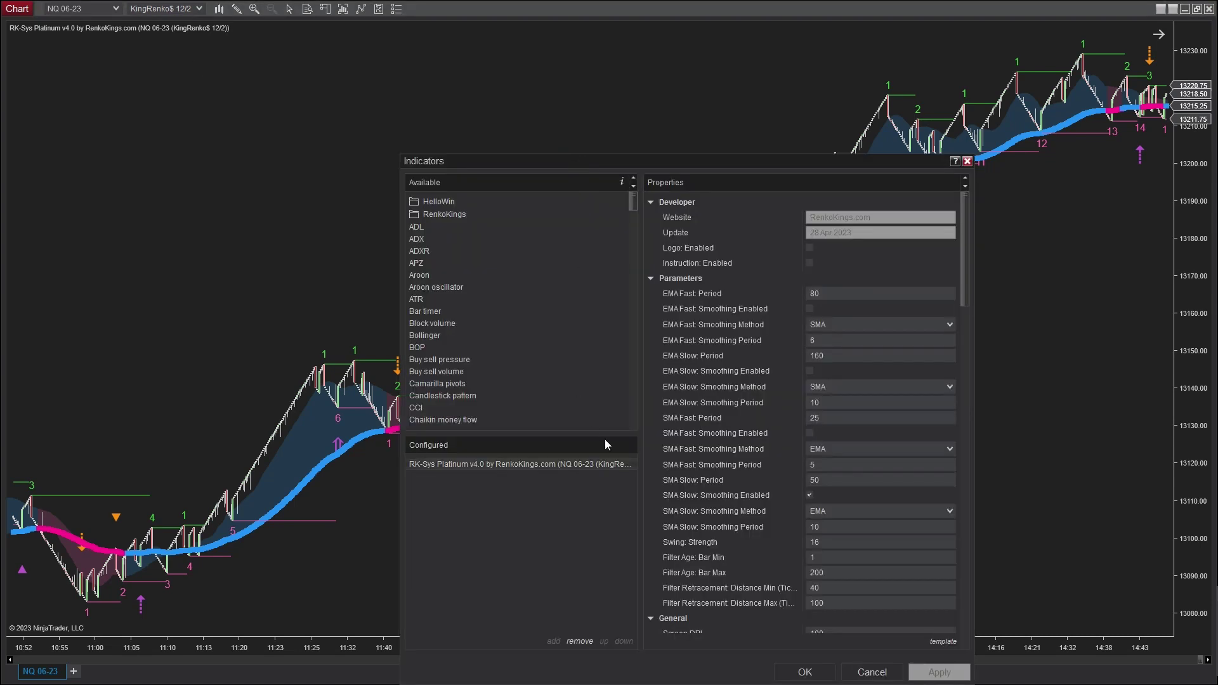
scroll(810, 417, down, 20)
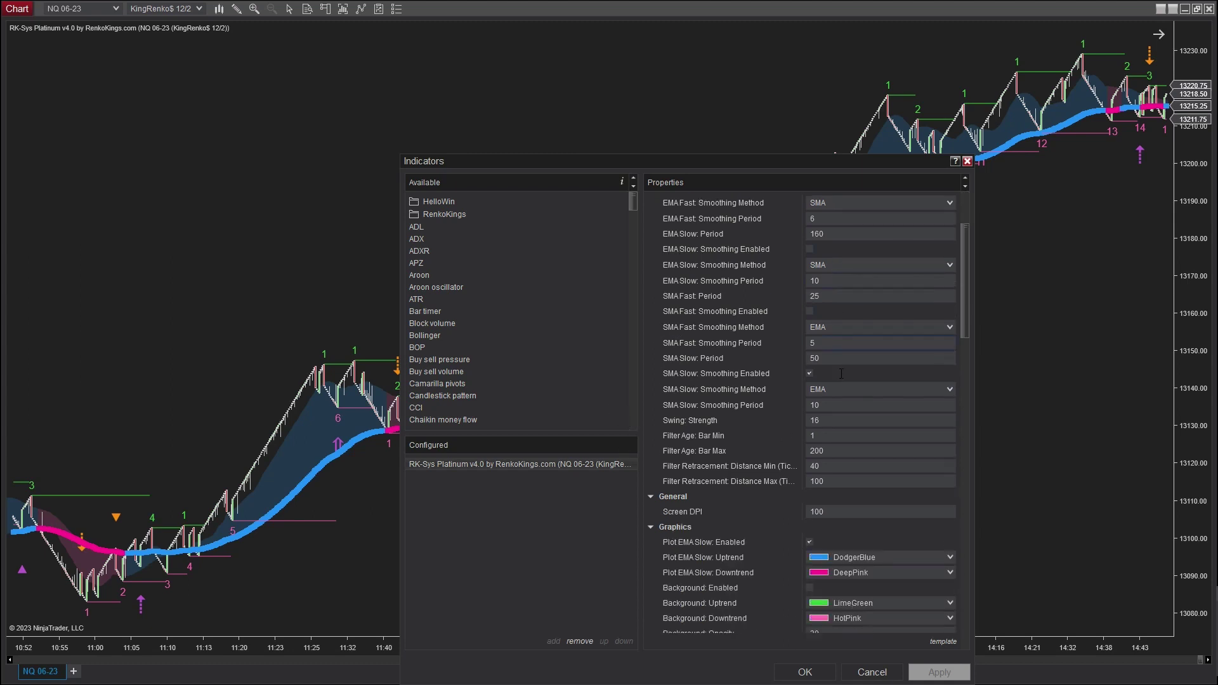
scroll(842, 378, down, 6)
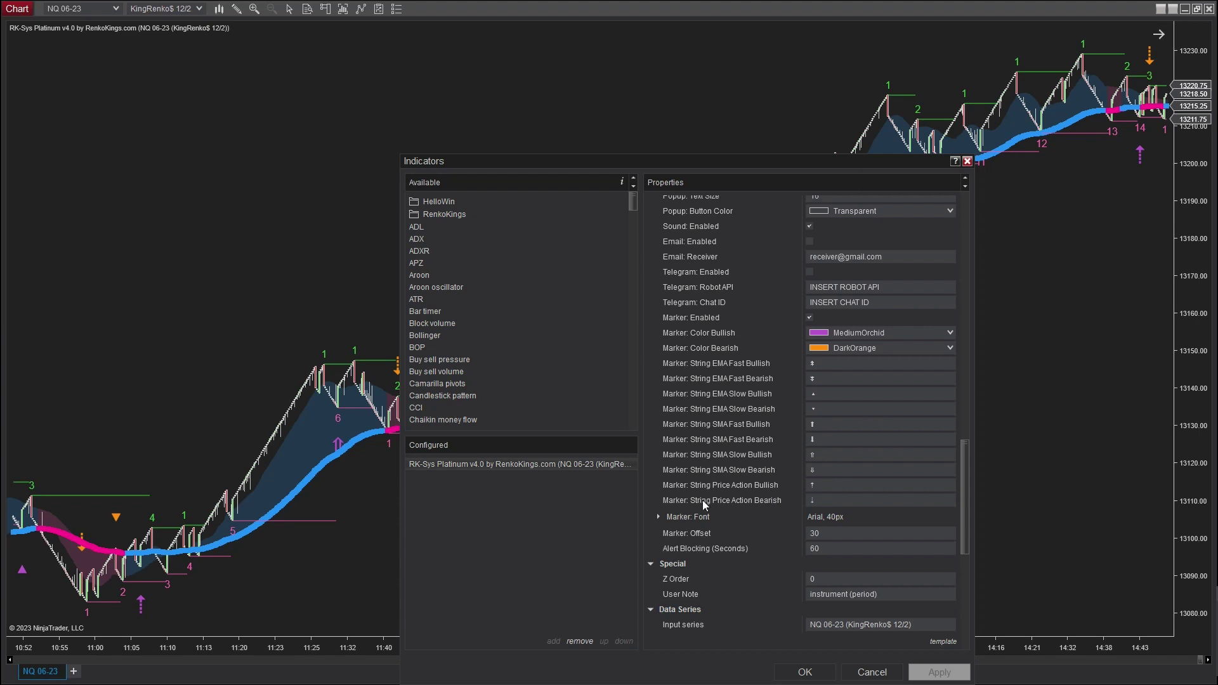
scroll(771, 501, down, 12)
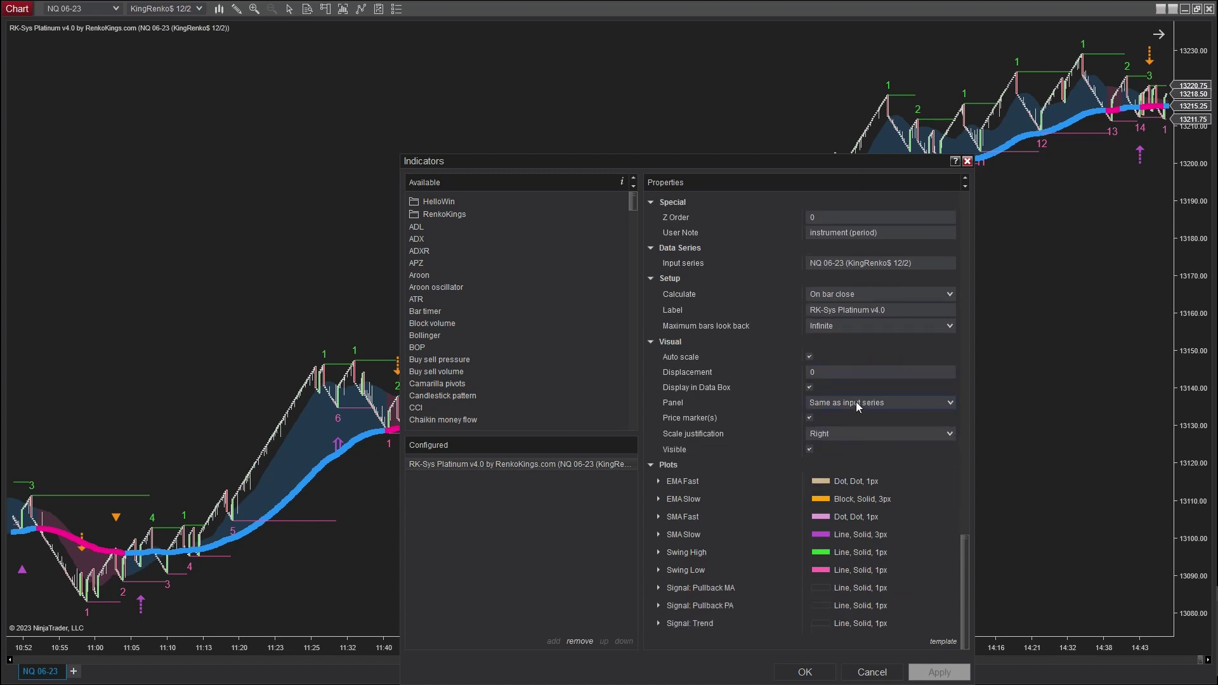
scroll(857, 402, up, 15)
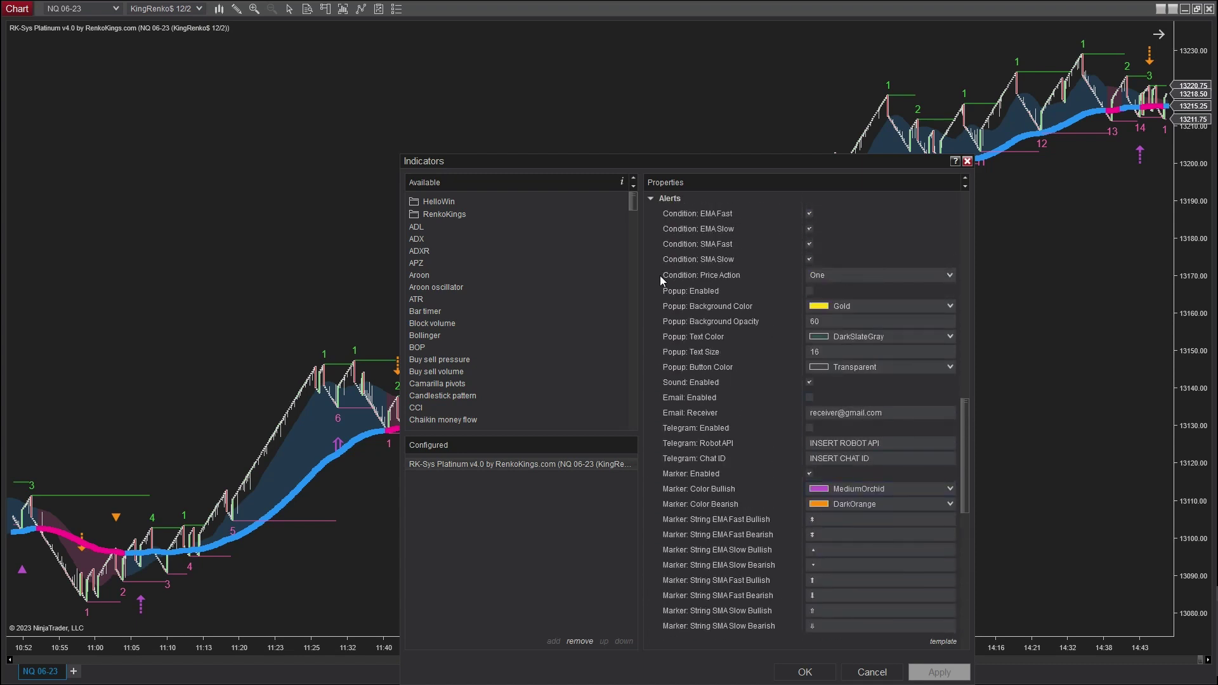
click(831, 277)
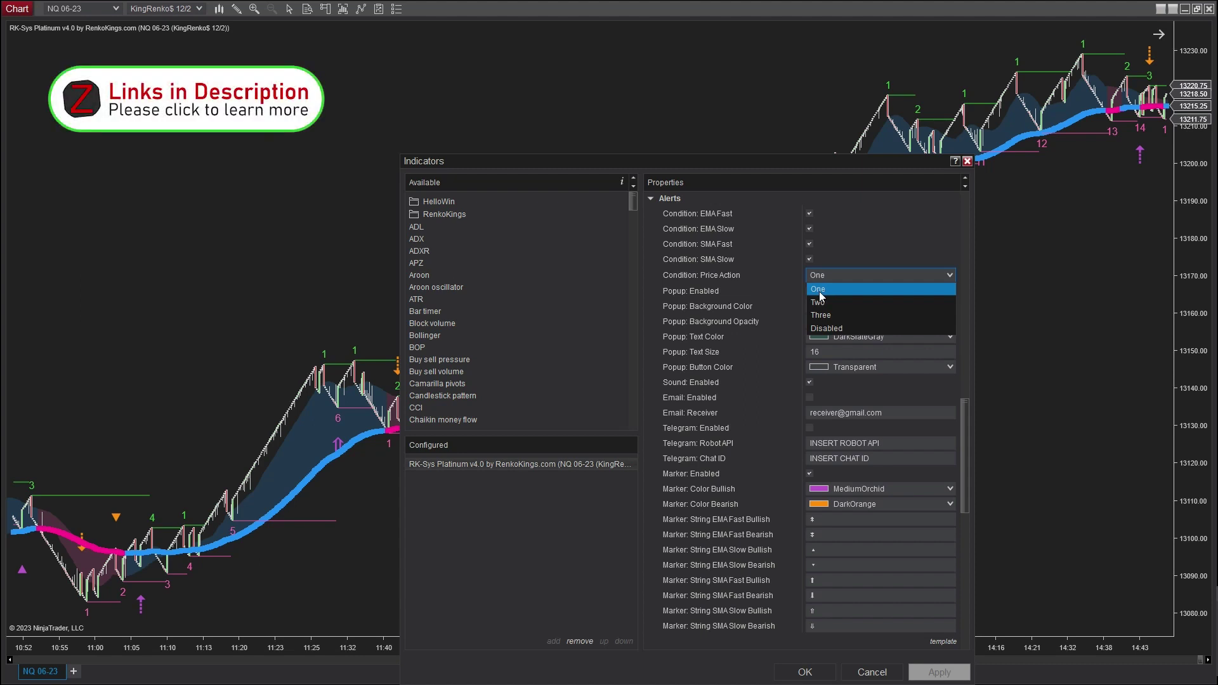
click(820, 291)
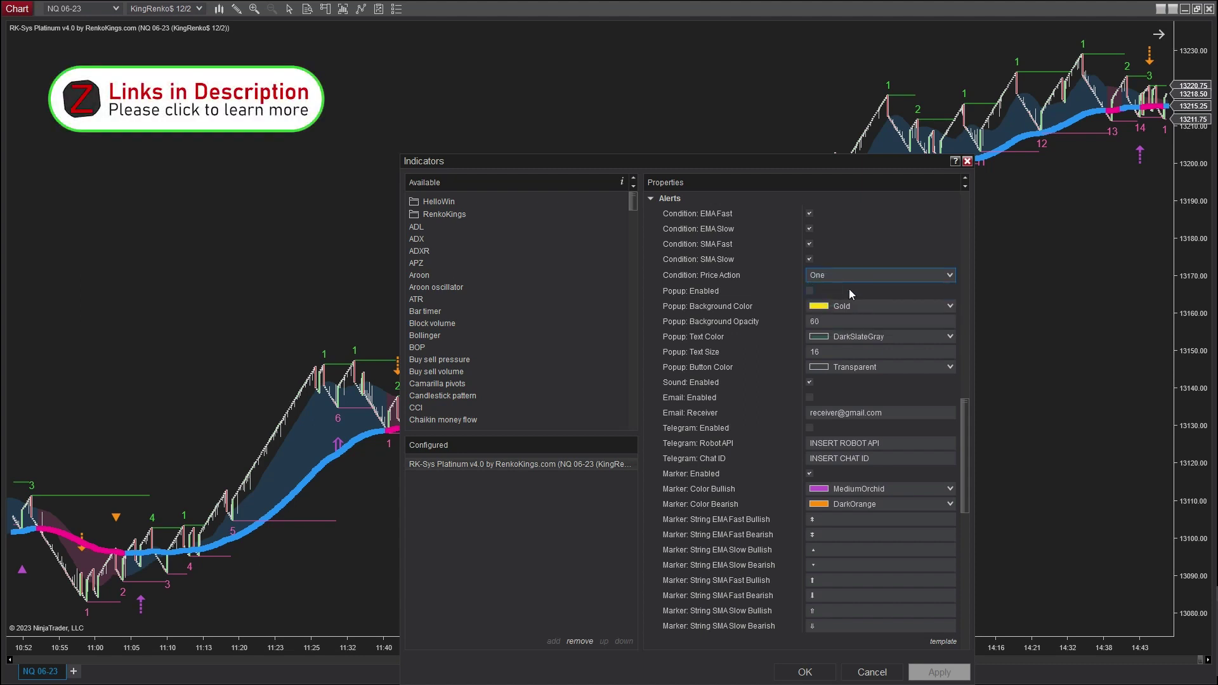
Add HelloWin to the NQ chart with Logo and Instruction off and round-turn commission 1.
click(438, 200)
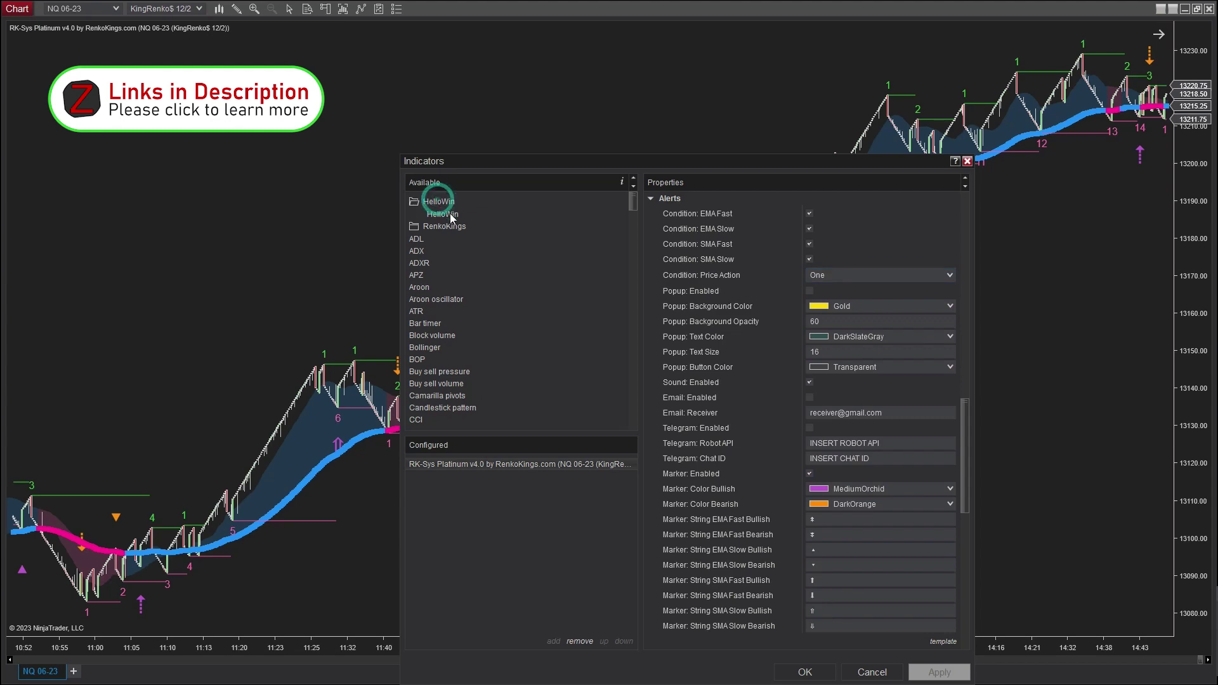
double_click(451, 213)
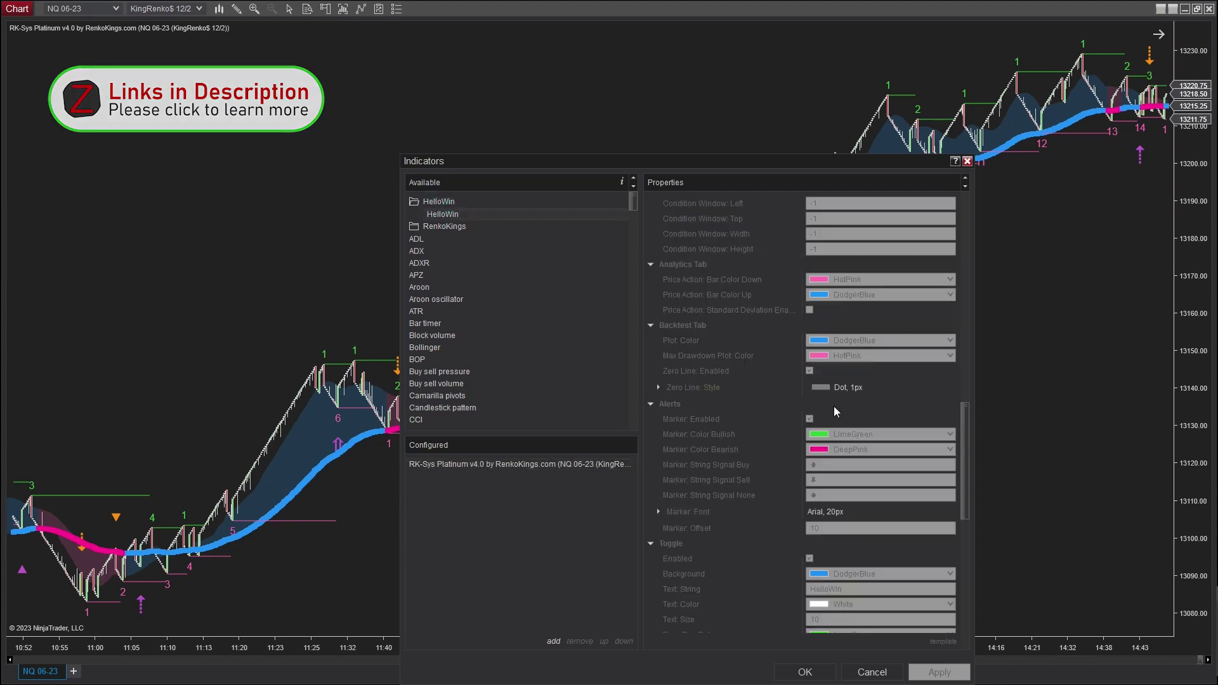
drag(965, 432, 832, 283)
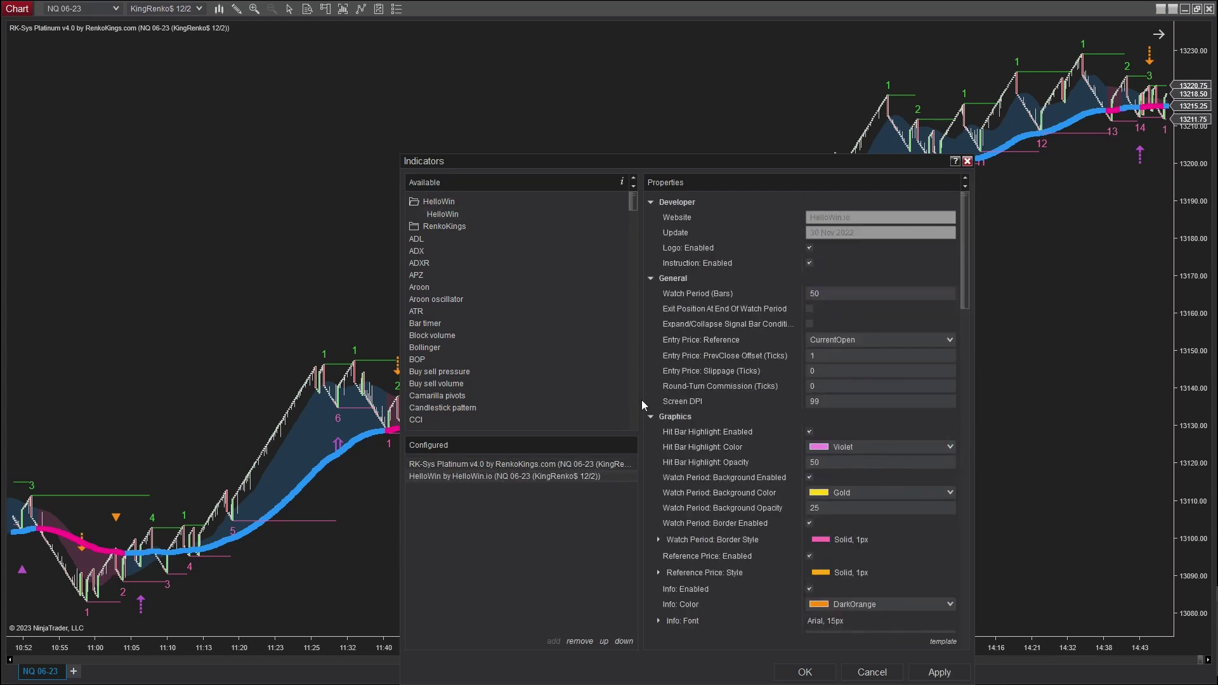
click(810, 248)
click(810, 262)
click(817, 387)
scroll(826, 374, down, 1)
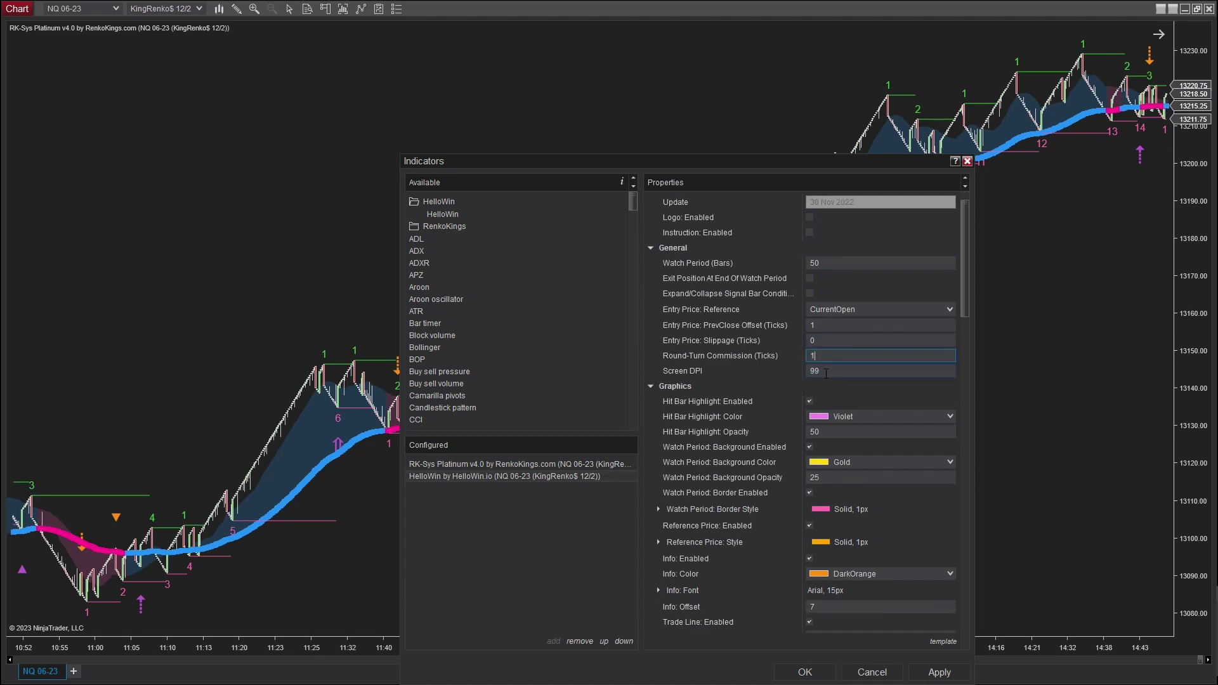
click(817, 677)
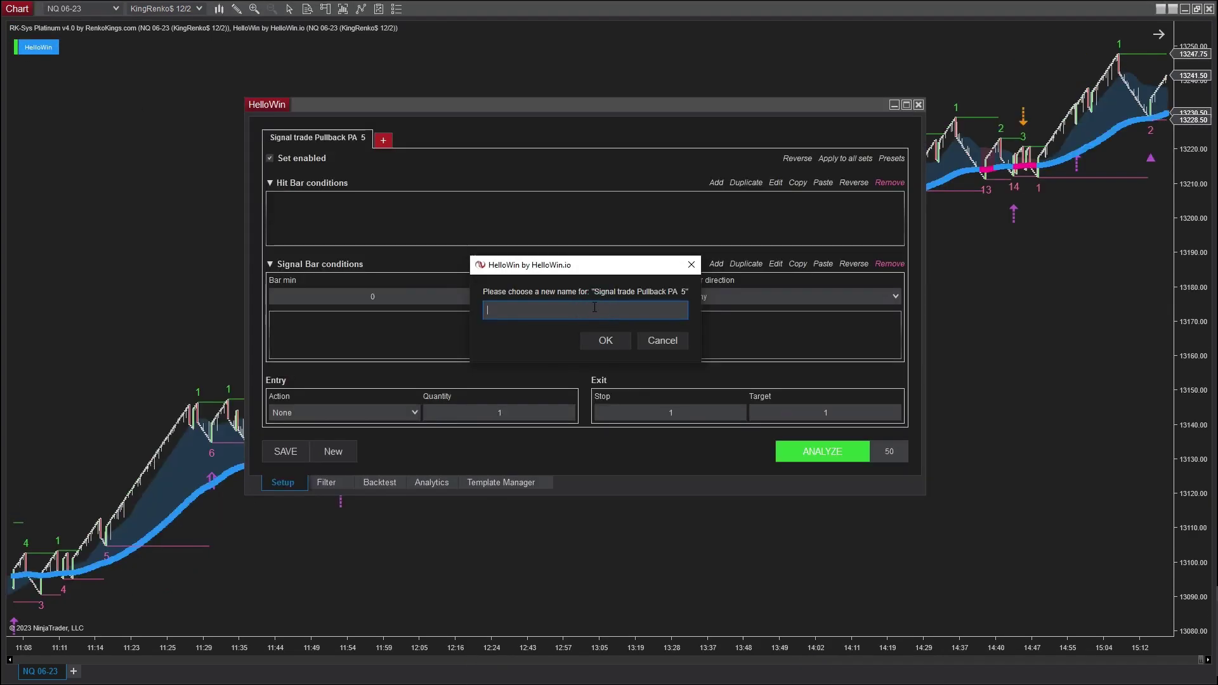
Rename the set 'Signal trade Pullback PA 1' and add hit bar condition SignalPullbackPA equal to 1.
text(Signal trade Pullback PA  1)
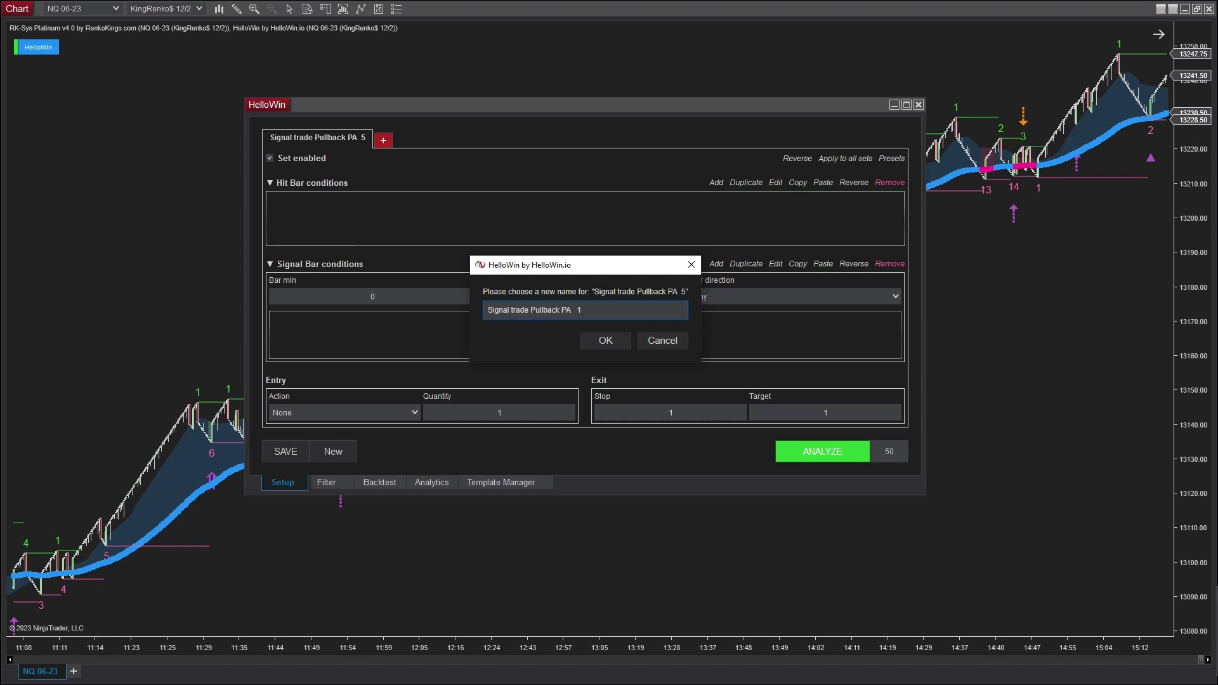
key(Return)
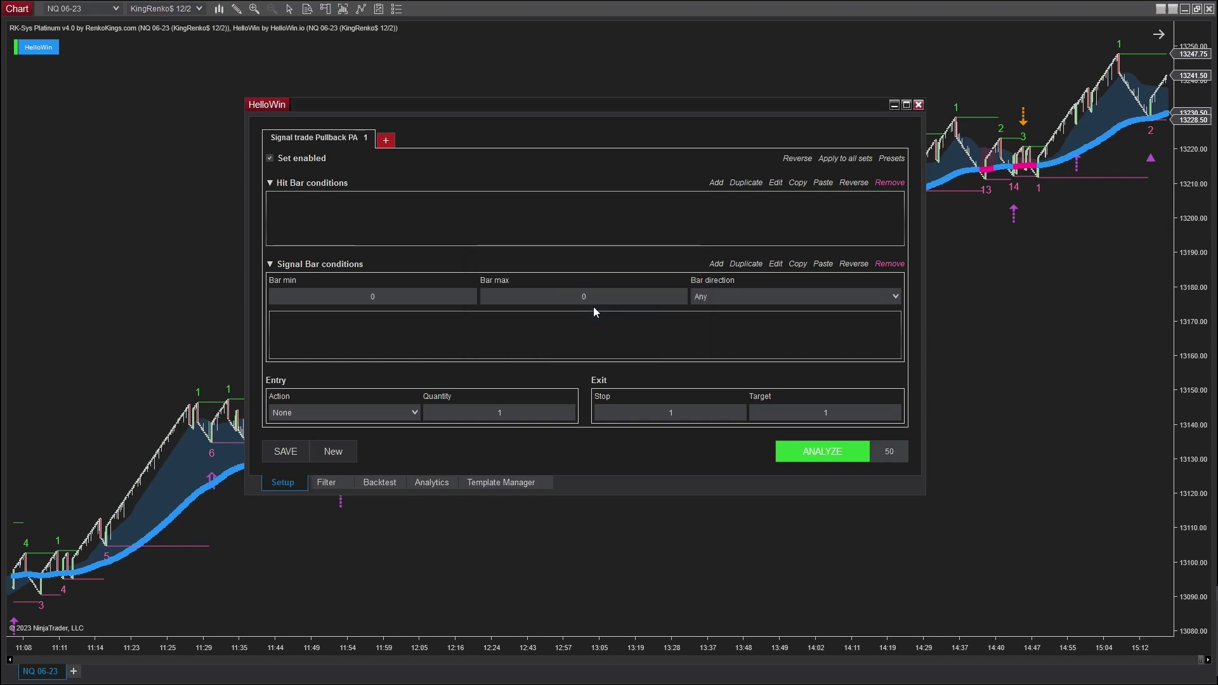
click(716, 184)
click(489, 134)
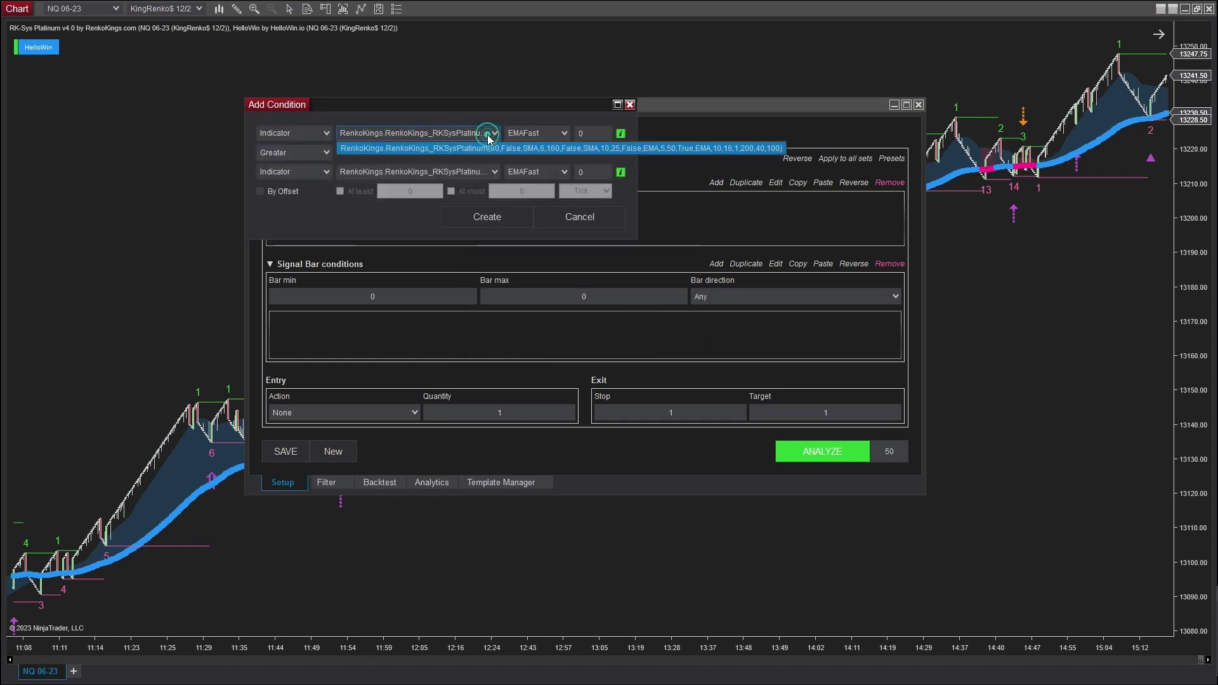
click(553, 134)
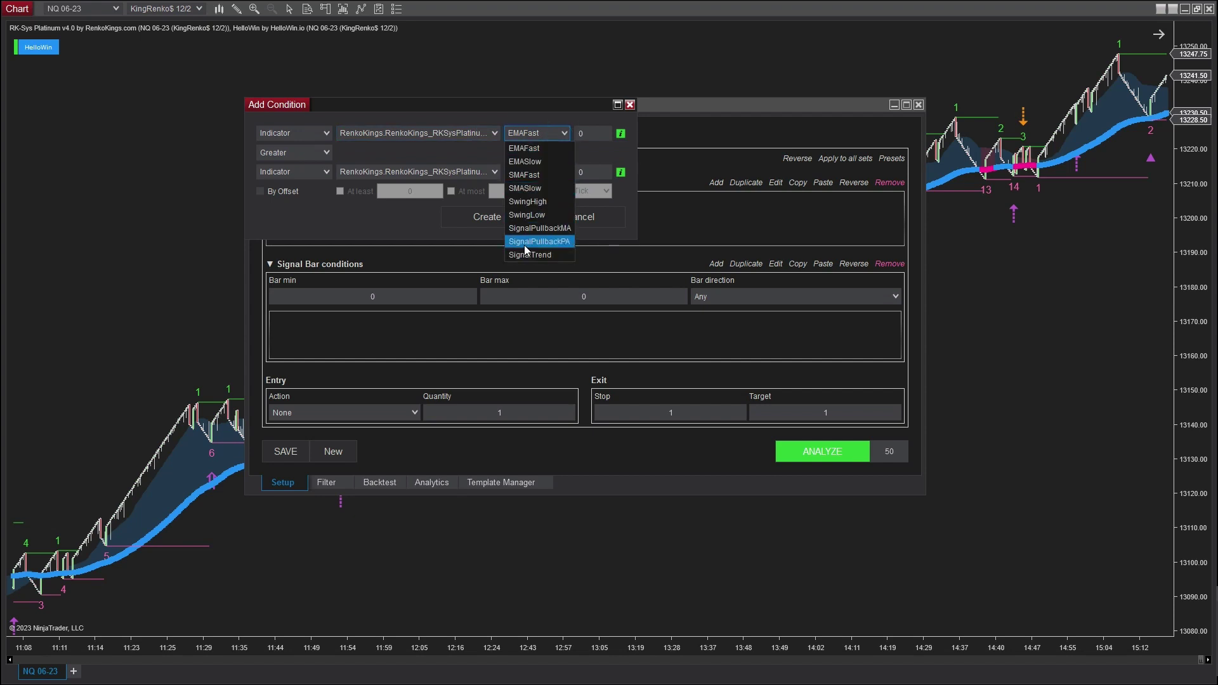
click(546, 241)
click(303, 155)
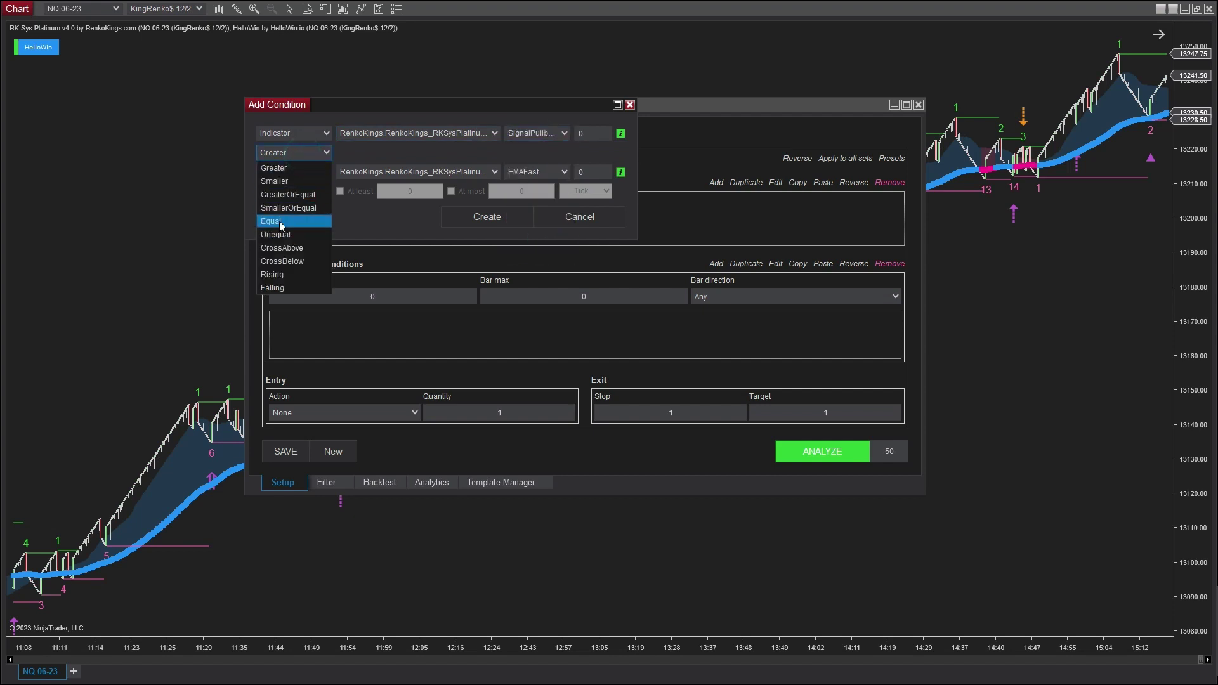
click(279, 221)
click(315, 173)
click(279, 215)
click(358, 172)
text(1)
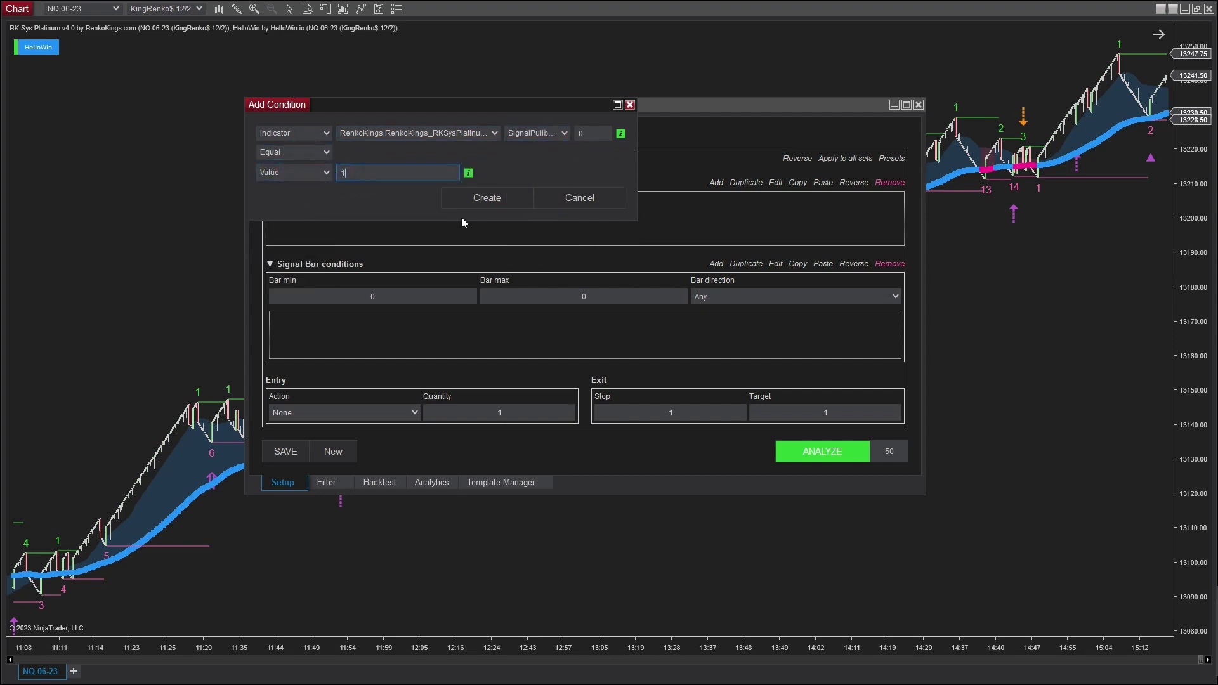
click(486, 197)
Set the signal bar direction to Up and the entry action to Buy.
click(738, 286)
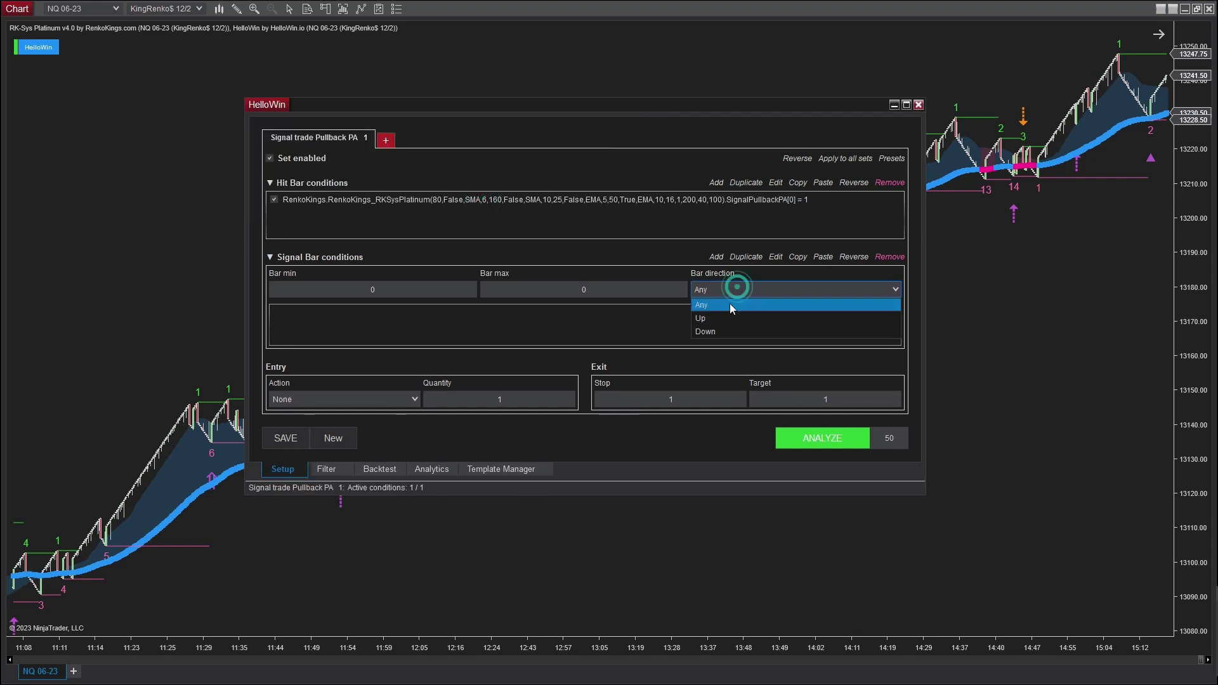
click(714, 321)
click(323, 400)
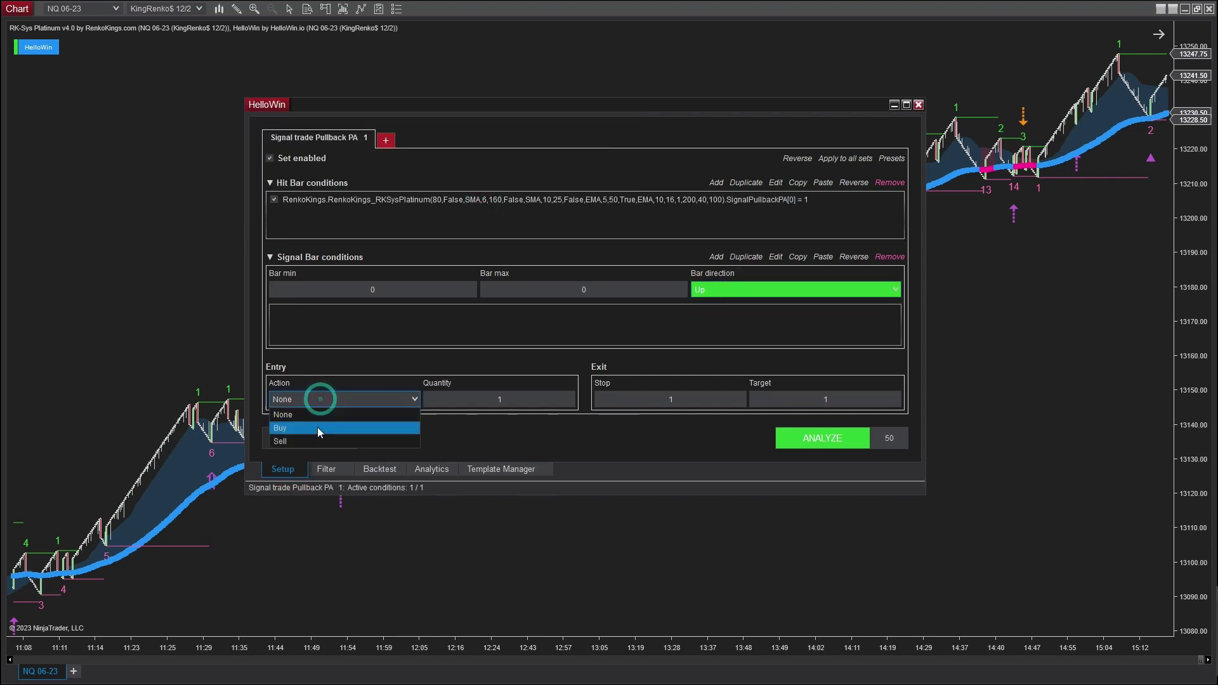
click(317, 428)
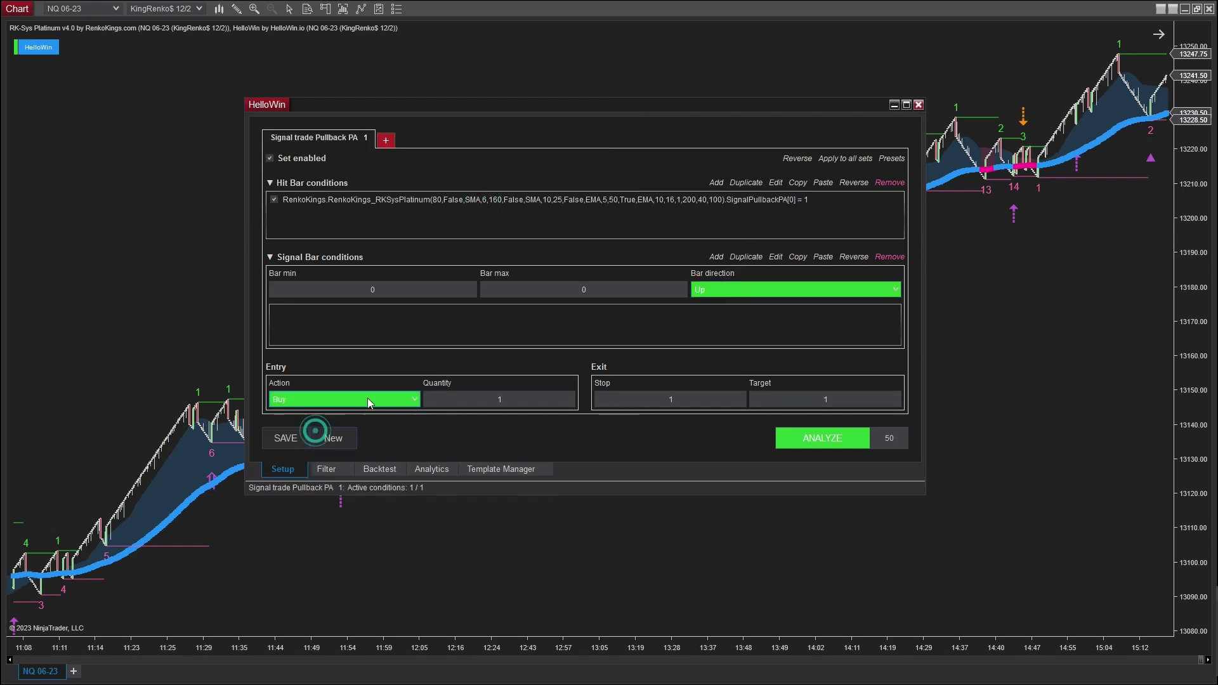
Add a new set named 'Signal trade Pullback PA -1' and start its hit bar condition.
click(388, 141)
right_click(388, 138)
click(410, 153)
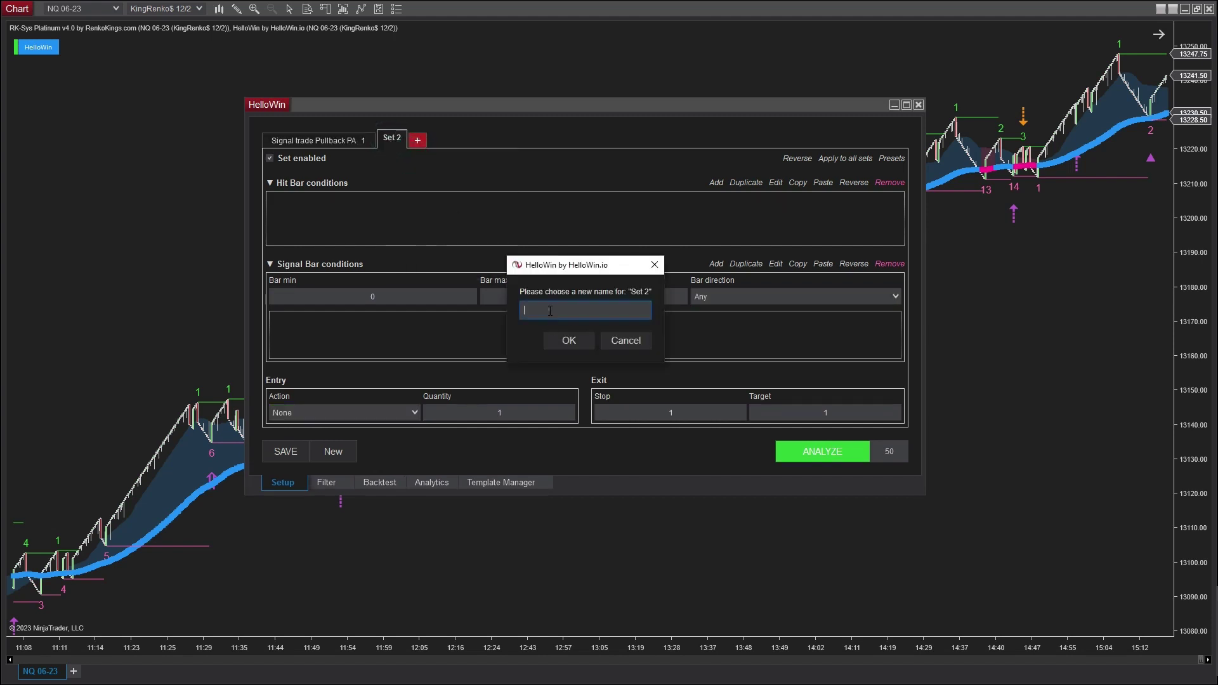
text(Signal trade Pullback PA)
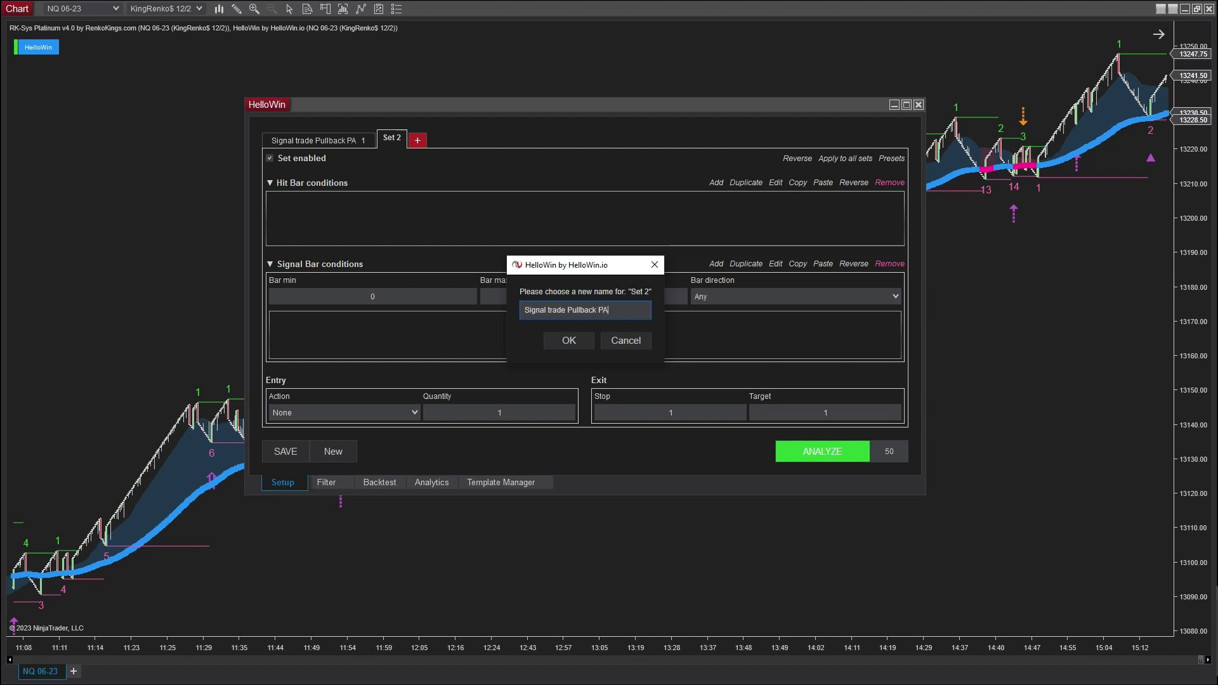
text( -1)
key(Return)
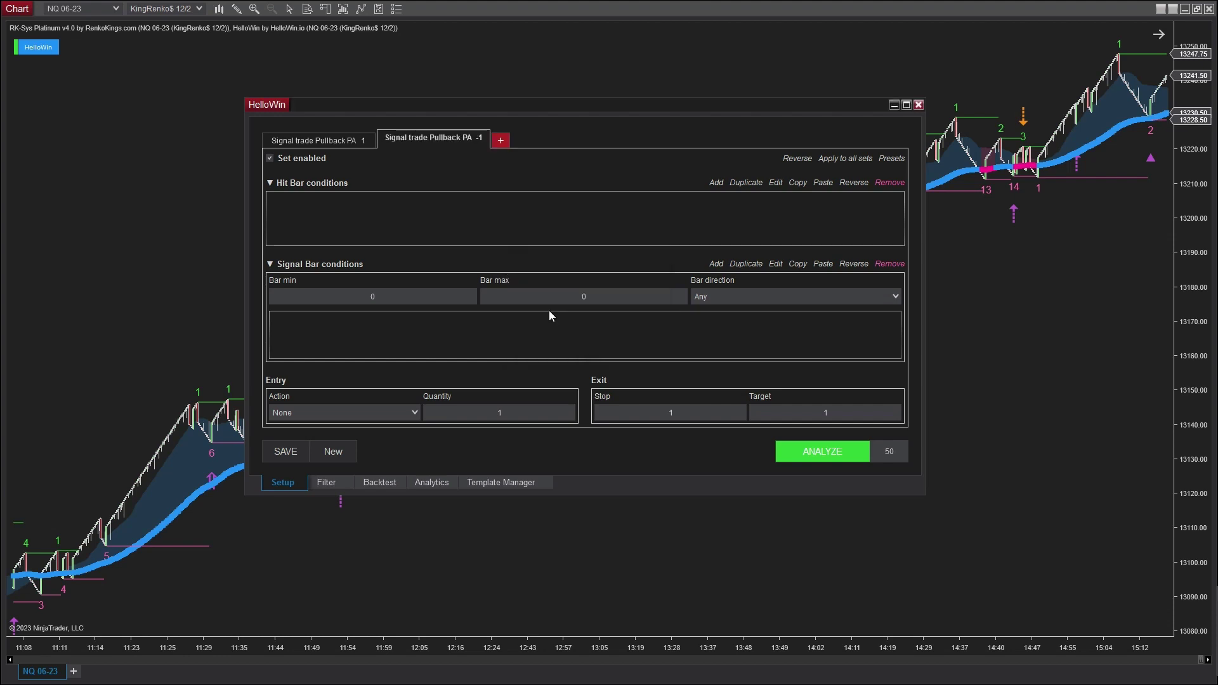
click(717, 184)
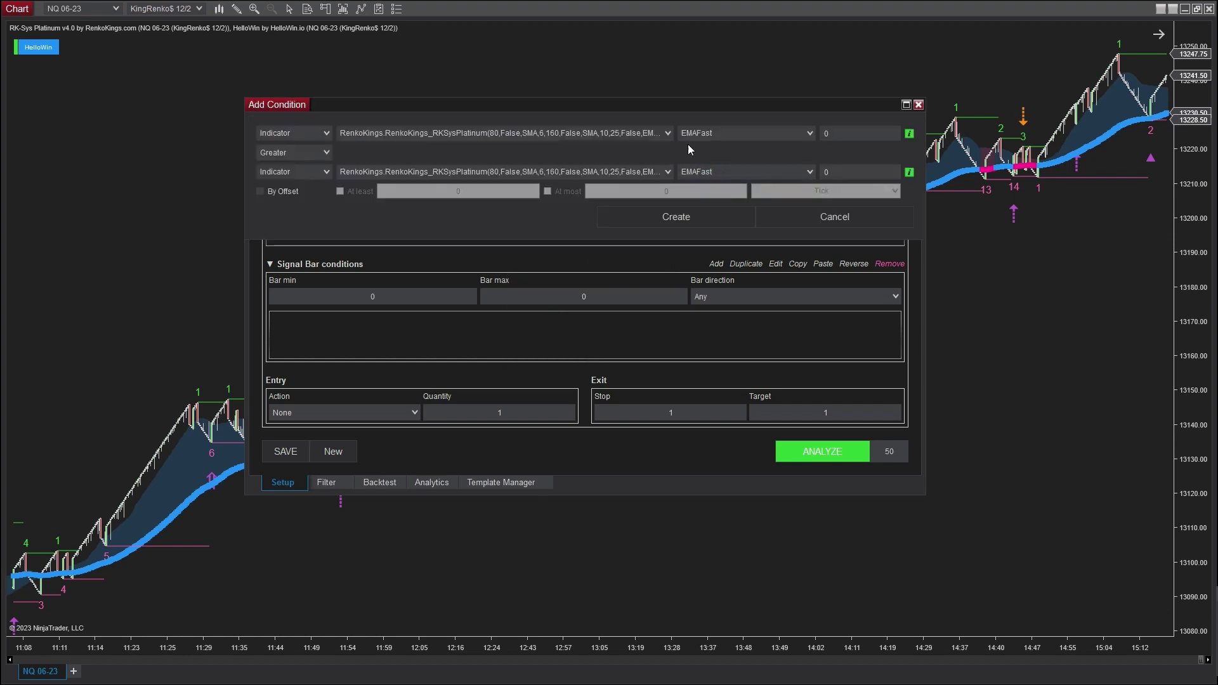
Add hit bar condition SignalPullbackPA equal to value -1.
click(724, 131)
click(726, 243)
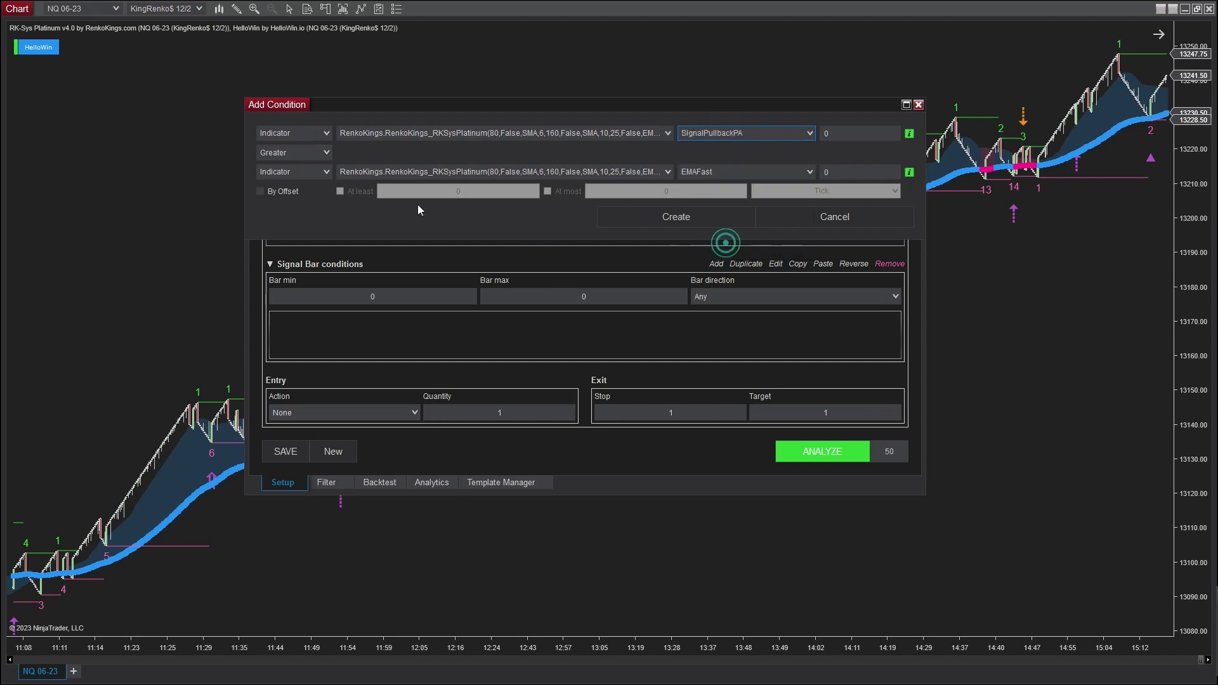
click(298, 153)
click(292, 221)
click(307, 170)
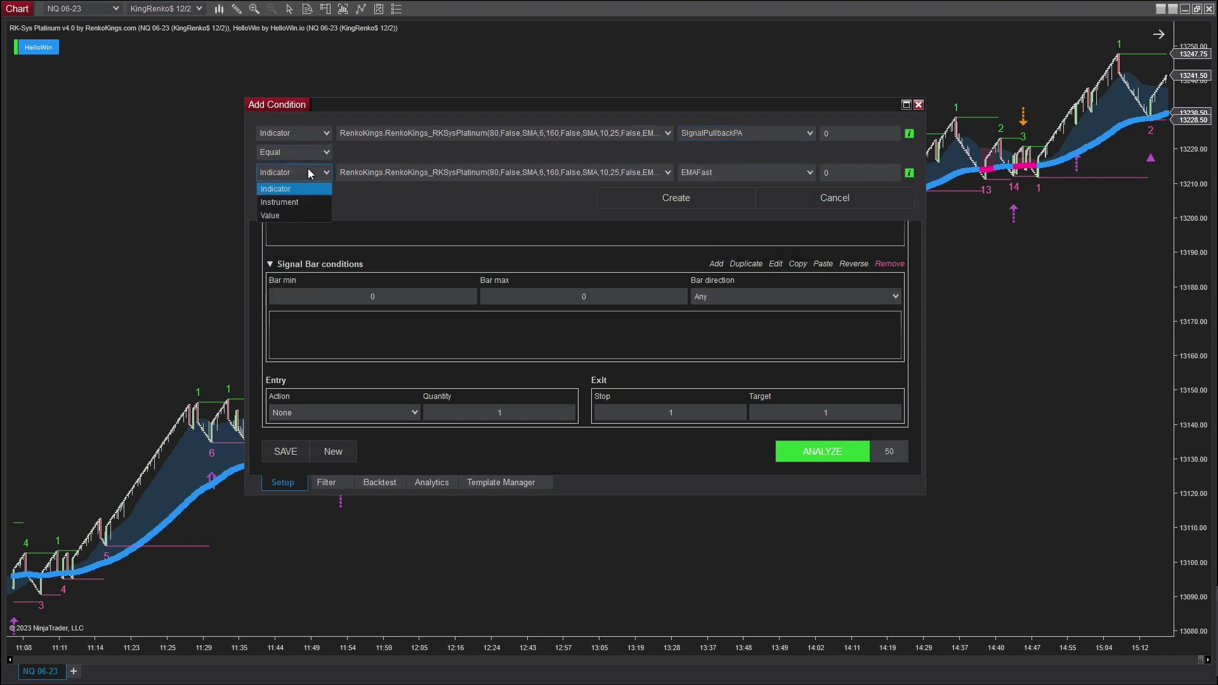
click(299, 214)
click(356, 173)
text(-1)
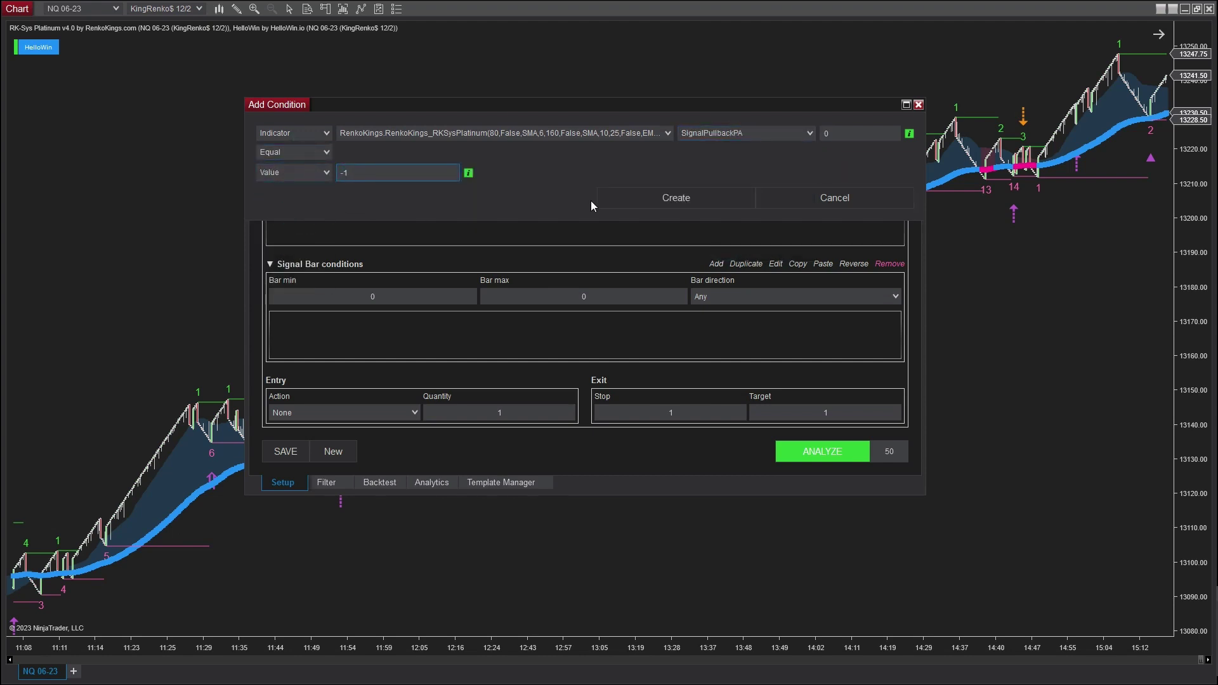
click(614, 198)
Set bar direction Down, entry action Sell, stop 48 and target 160.
click(755, 290)
click(732, 332)
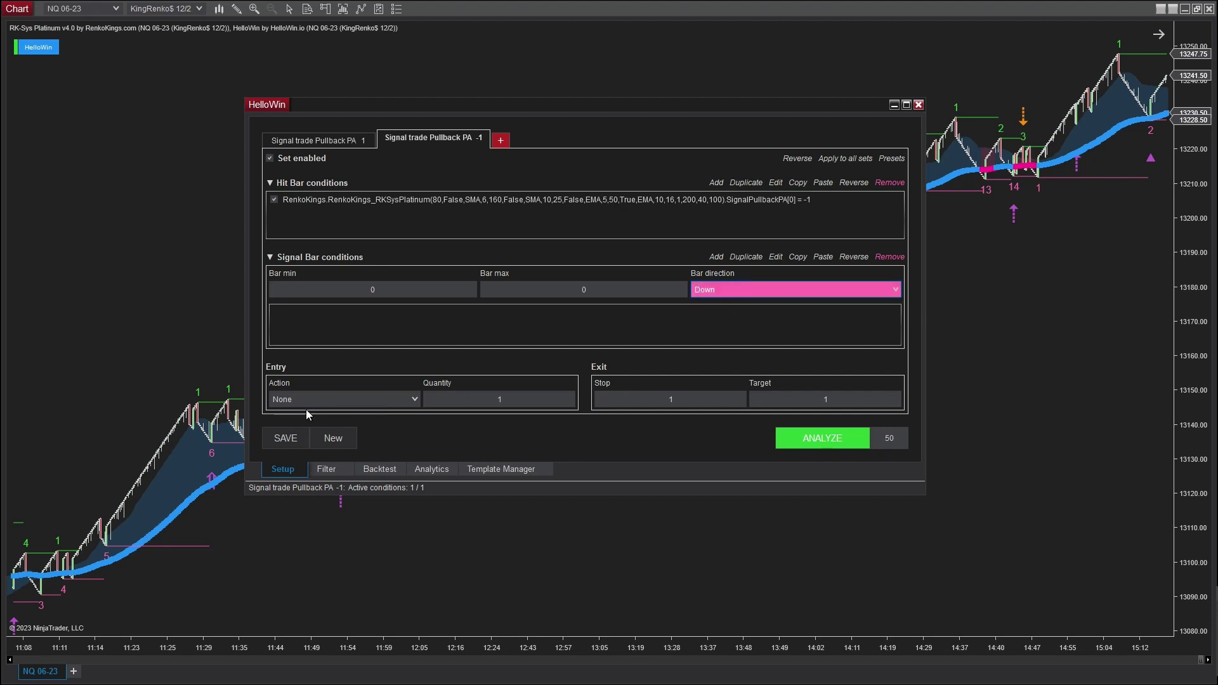
click(292, 399)
click(286, 439)
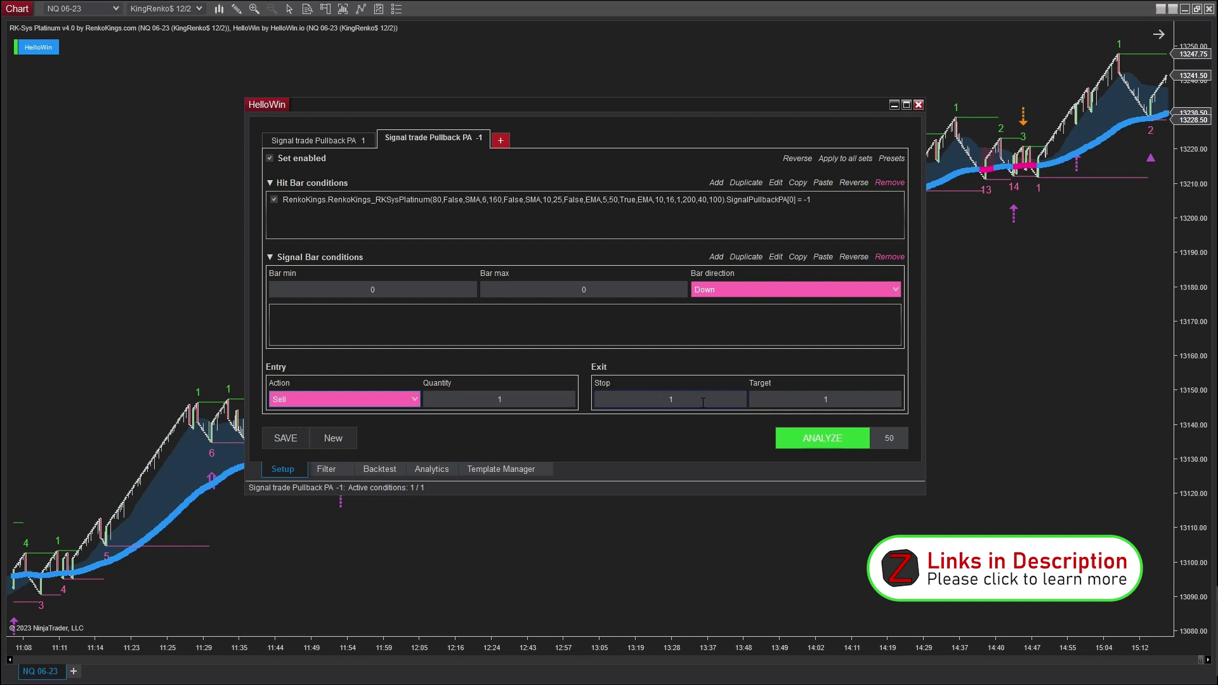
click(703, 403)
text(48)
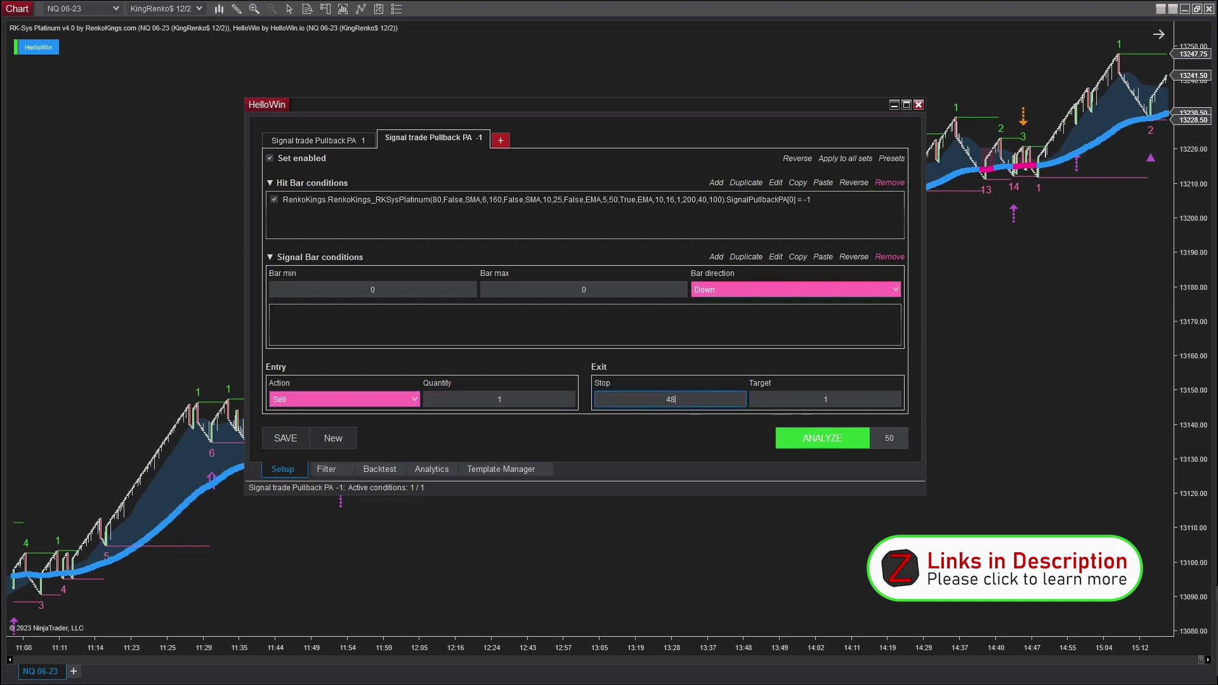
click(835, 399)
text(160)
Copy the stop and target settings to all sets and run the backtest analysis.
click(864, 159)
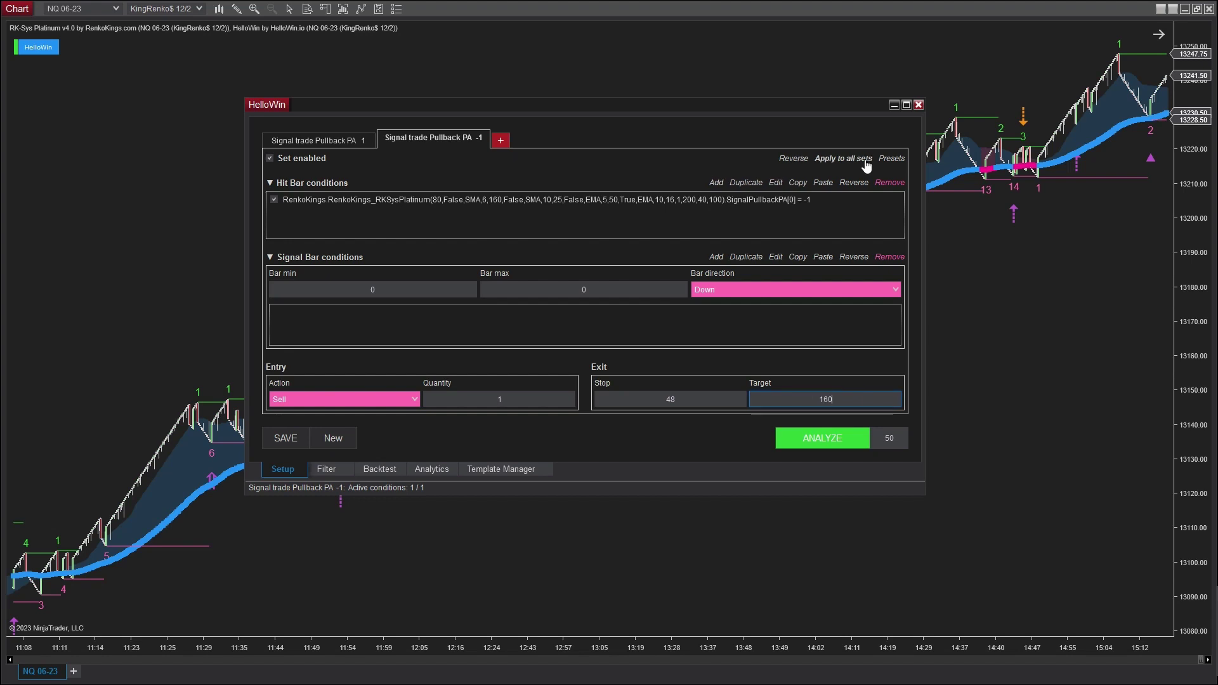
click(573, 304)
click(571, 317)
click(604, 346)
click(817, 444)
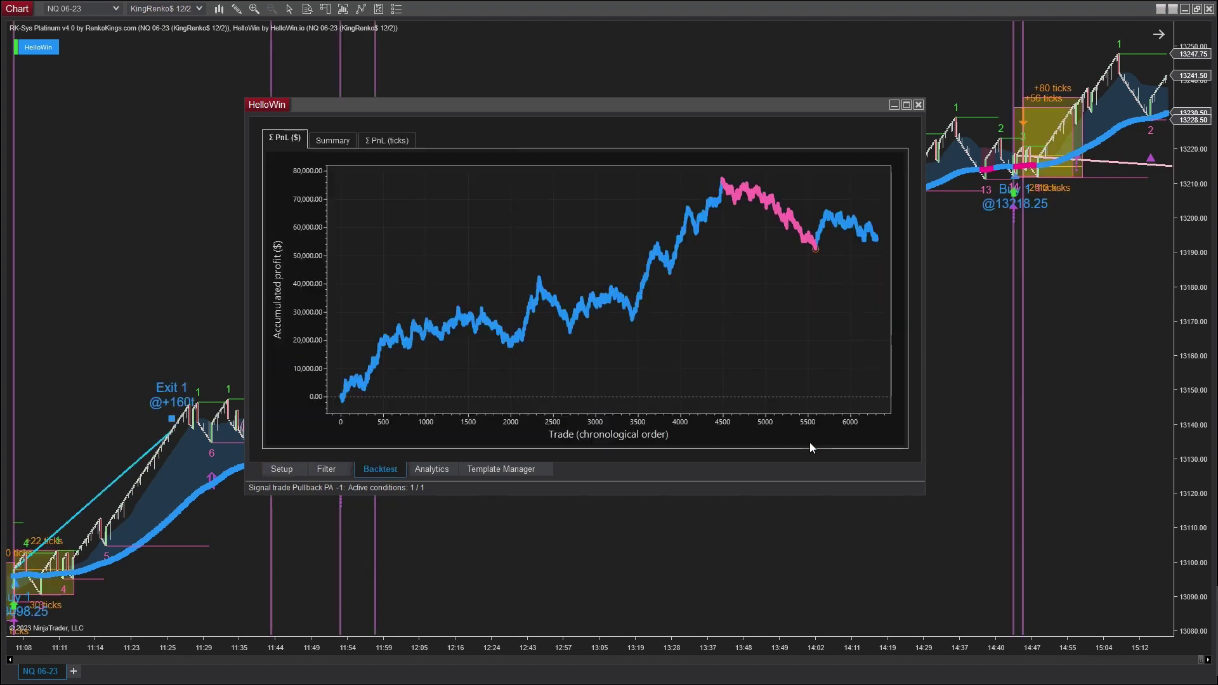
Enlarge the HelloWin window to show the full Σ PnL curve across about 6,300 trades.
drag(914, 493, 934, 646)
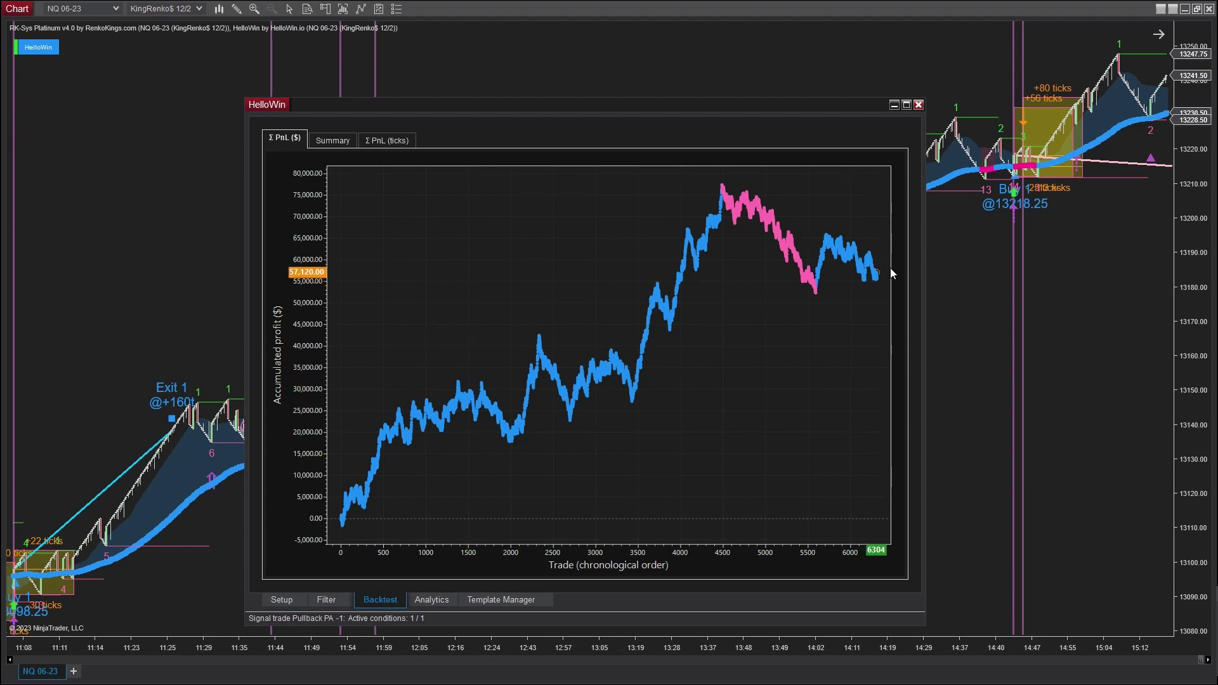
click(332, 140)
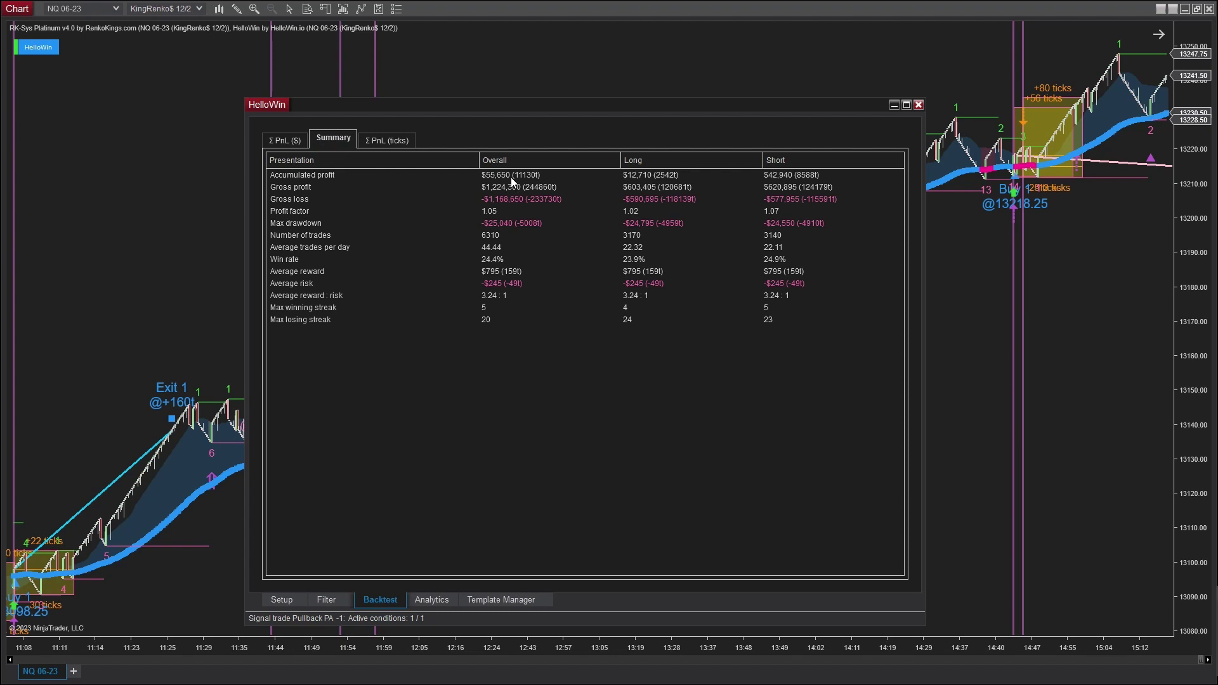
click(511, 178)
click(516, 223)
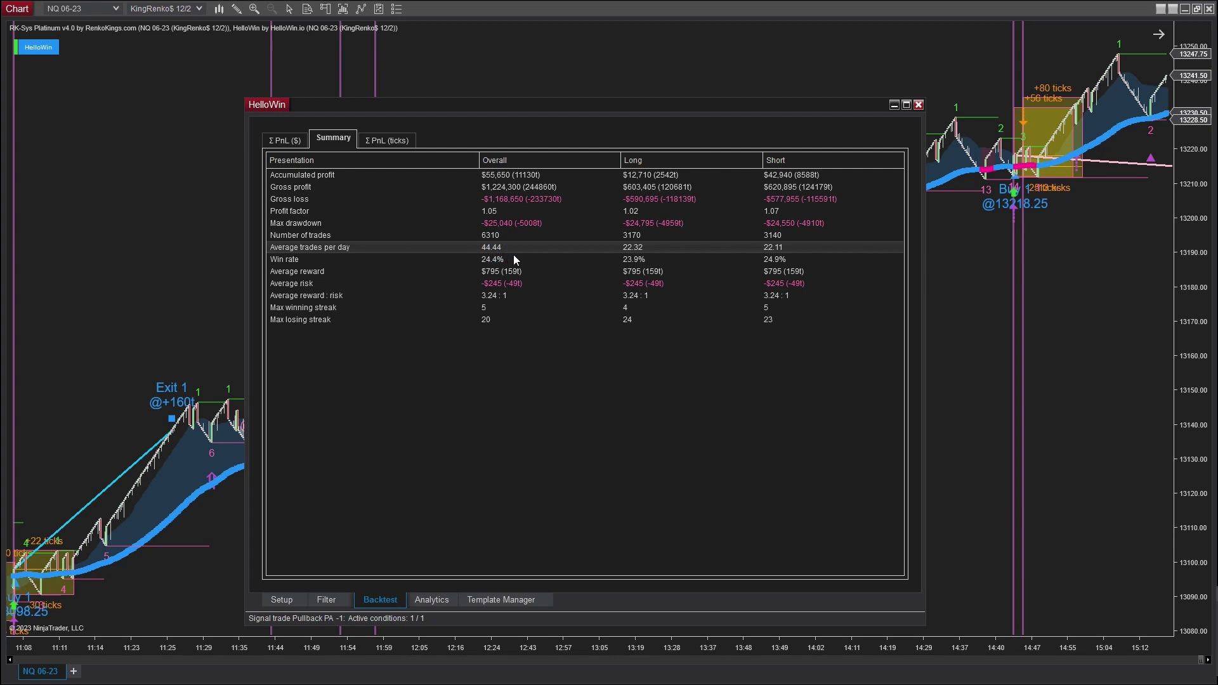
click(525, 321)
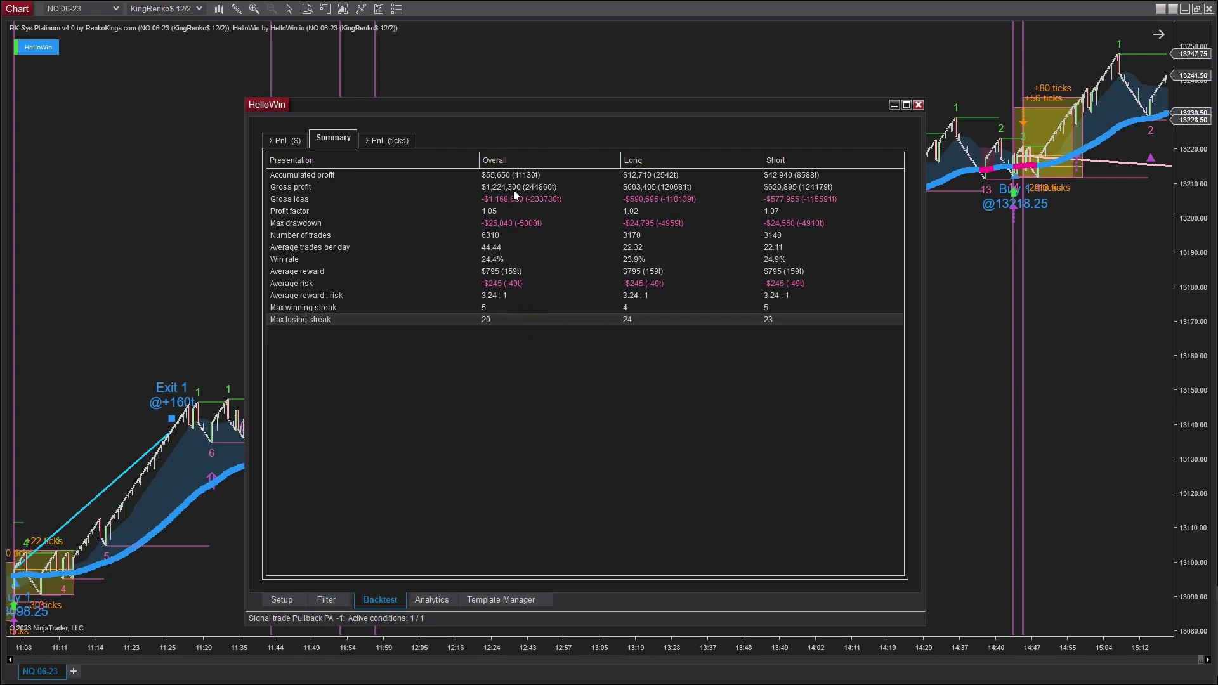
click(287, 141)
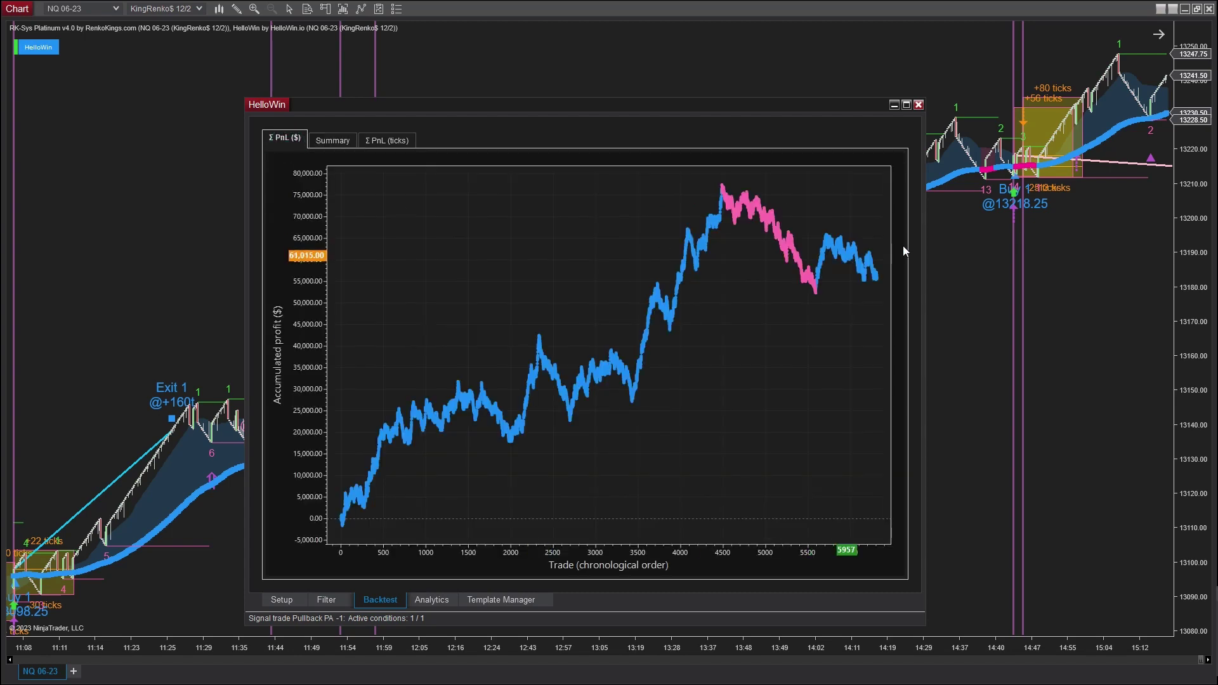
Send HelloWin behind the chart and check the Data Series end date without changing it.
click(957, 234)
double_click(706, 215)
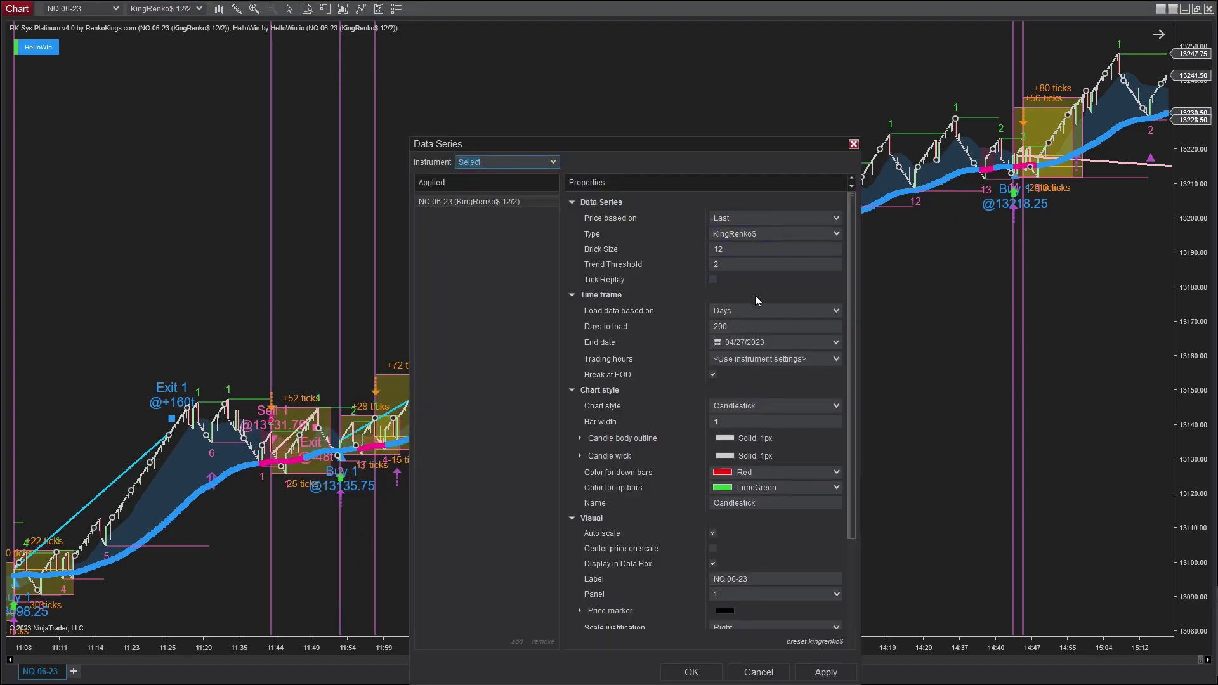
click(772, 328)
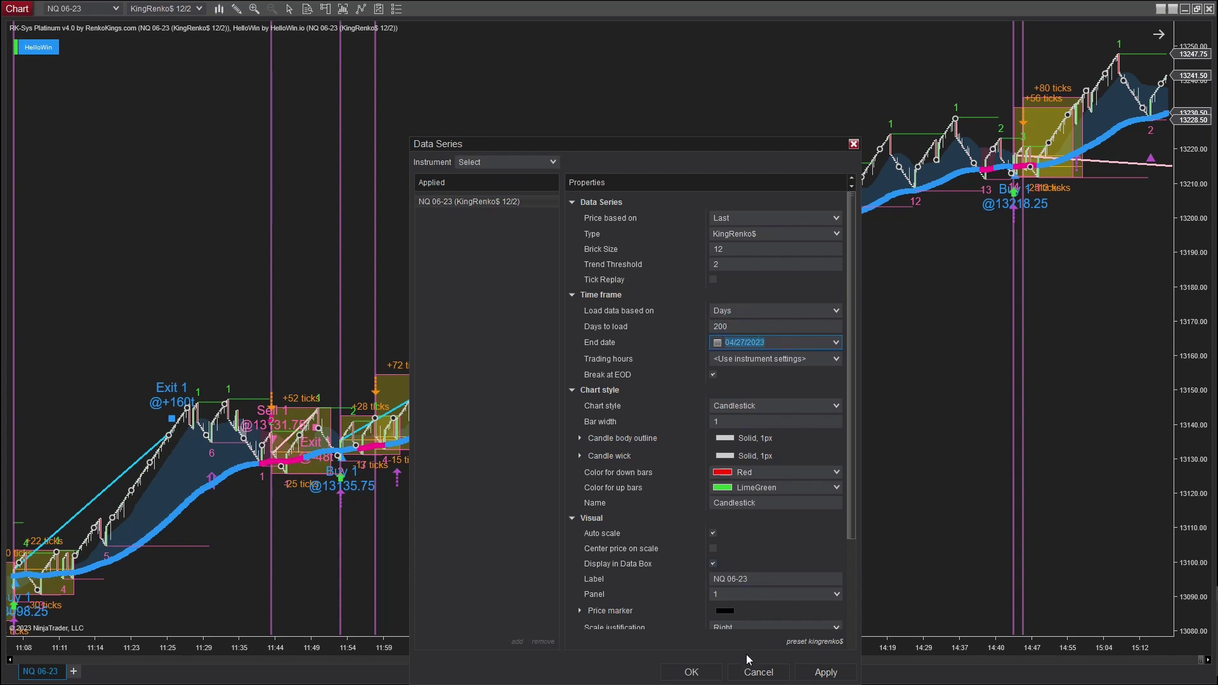
click(761, 673)
Pan the NQ KingRenko chart back to earlier sessions showing buy, sell and exit markings.
drag(767, 501, 832, 498)
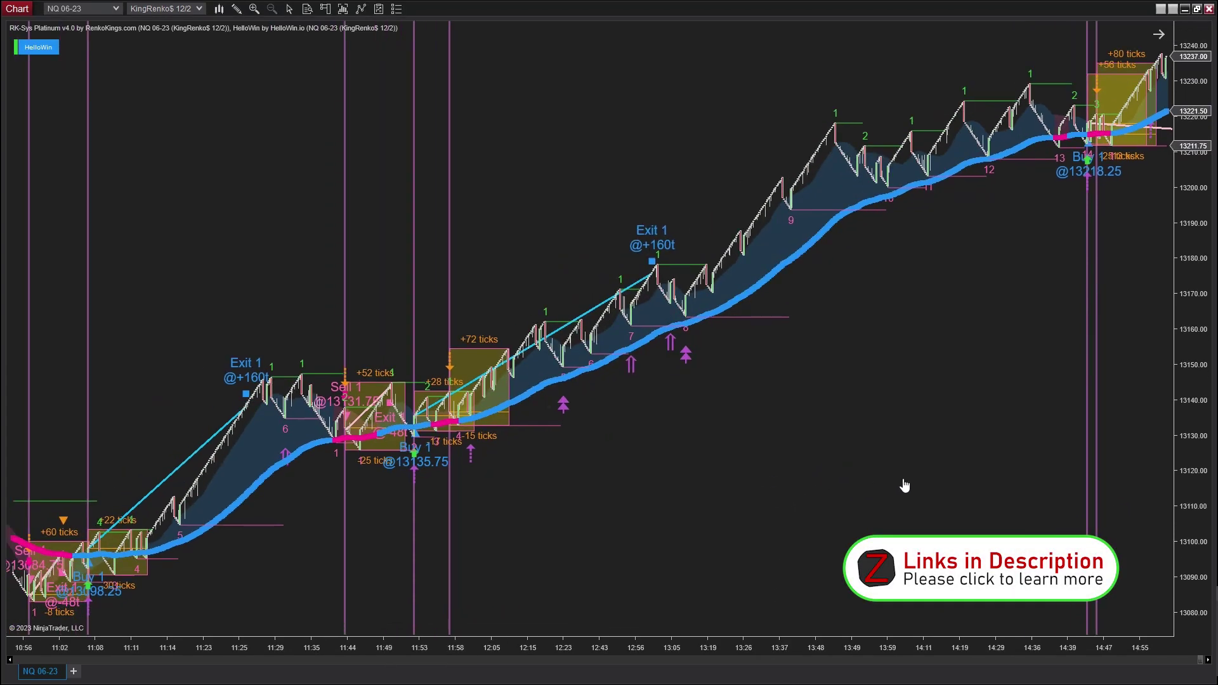
drag(751, 500, 914, 468)
drag(487, 542, 783, 500)
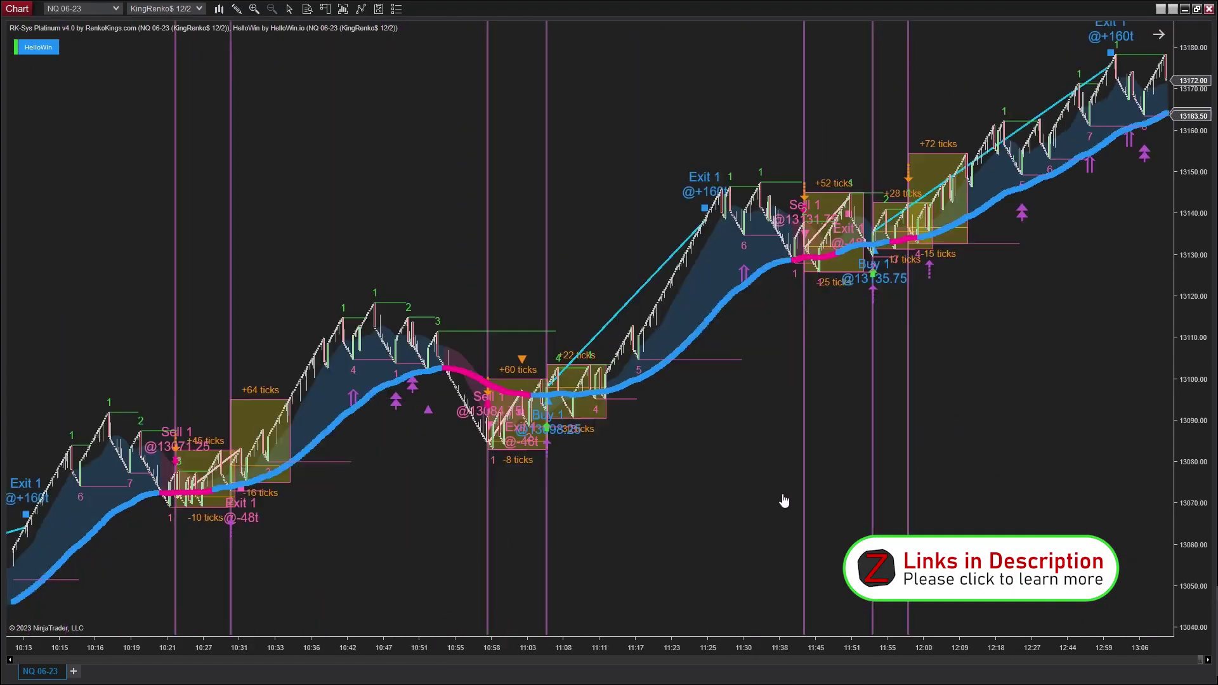
drag(410, 539, 646, 497)
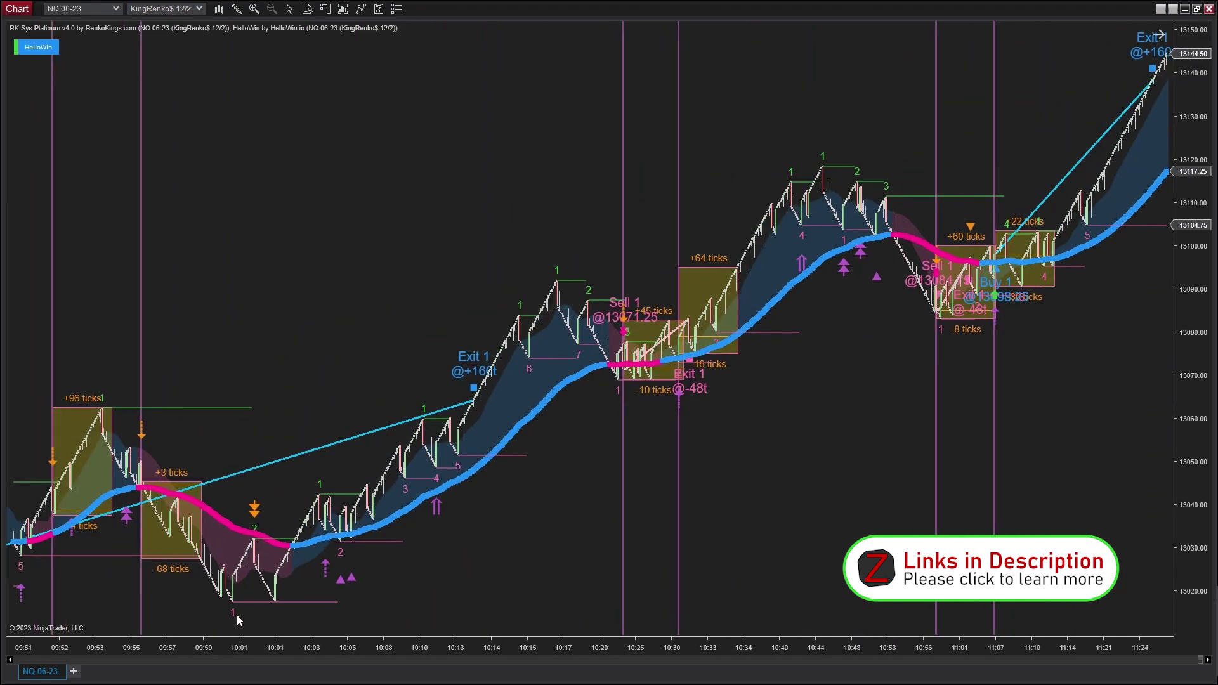
drag(182, 604, 952, 463)
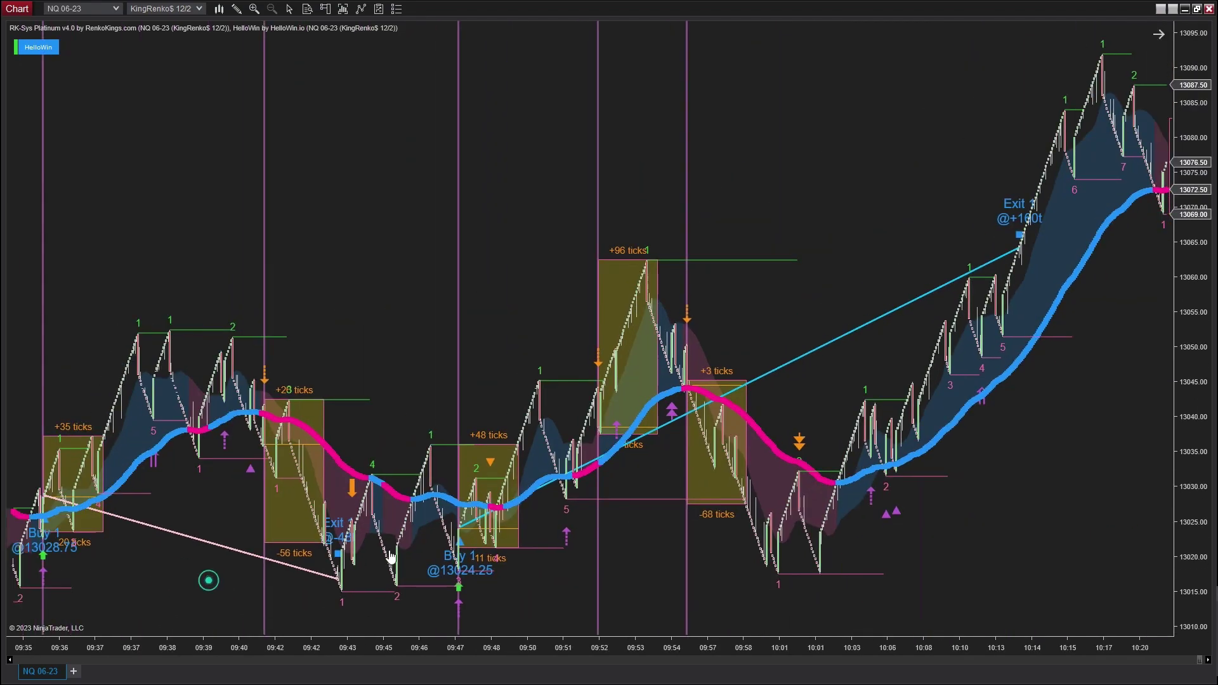
mouse_move(283, 577)
mouse_down()
mouse_move(701, 500)
mouse_move(919, 412)
mouse_move(1003, 342)
mouse_up()
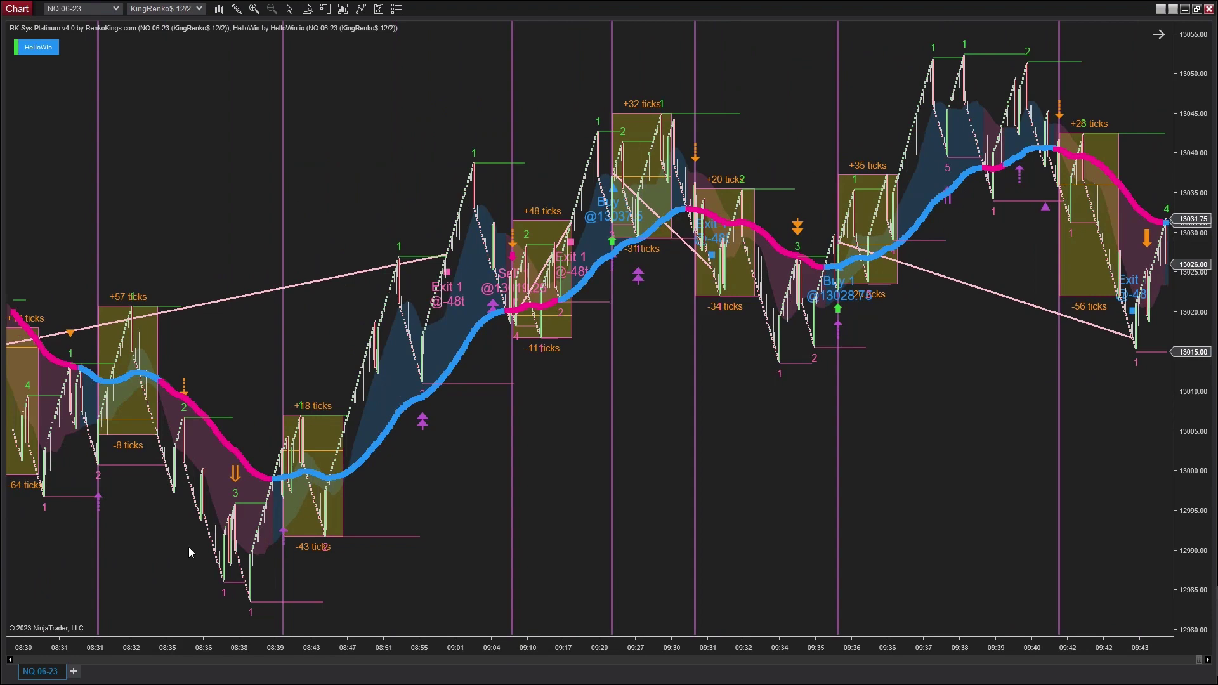
drag(188, 547, 997, 438)
drag(423, 547, 654, 515)
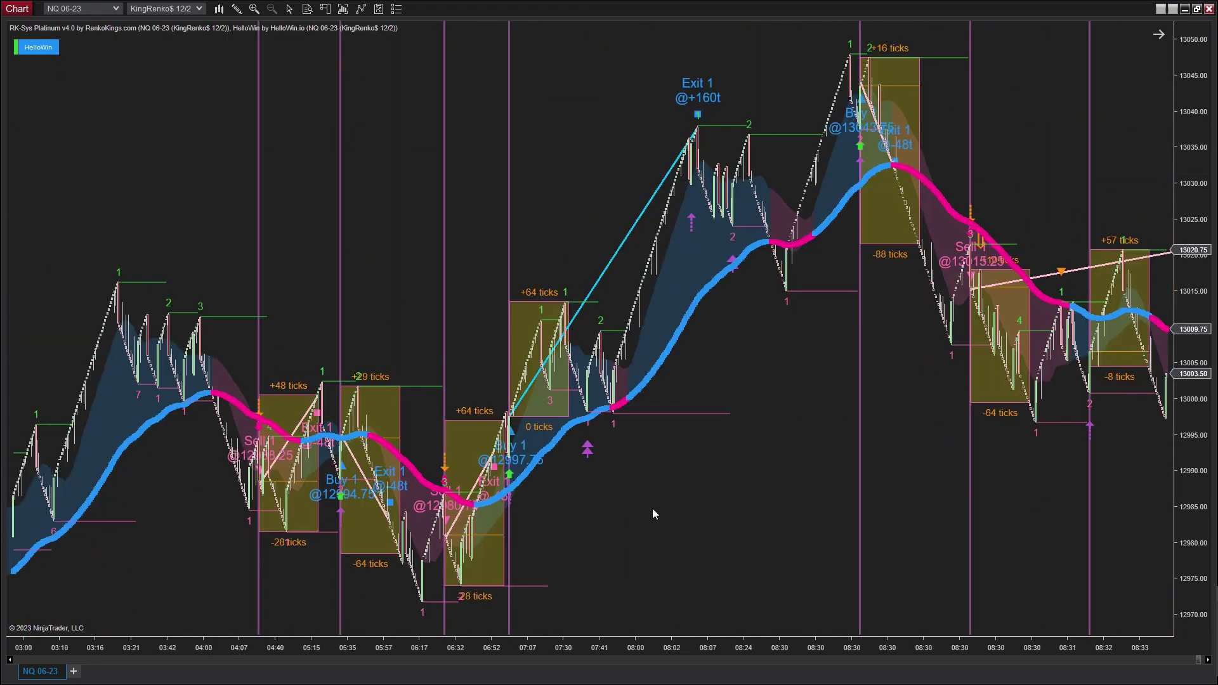
Reopen HelloWin results and view the Summary: 6310 trades, $55,650 profit, 24.4% win rate.
click(38, 47)
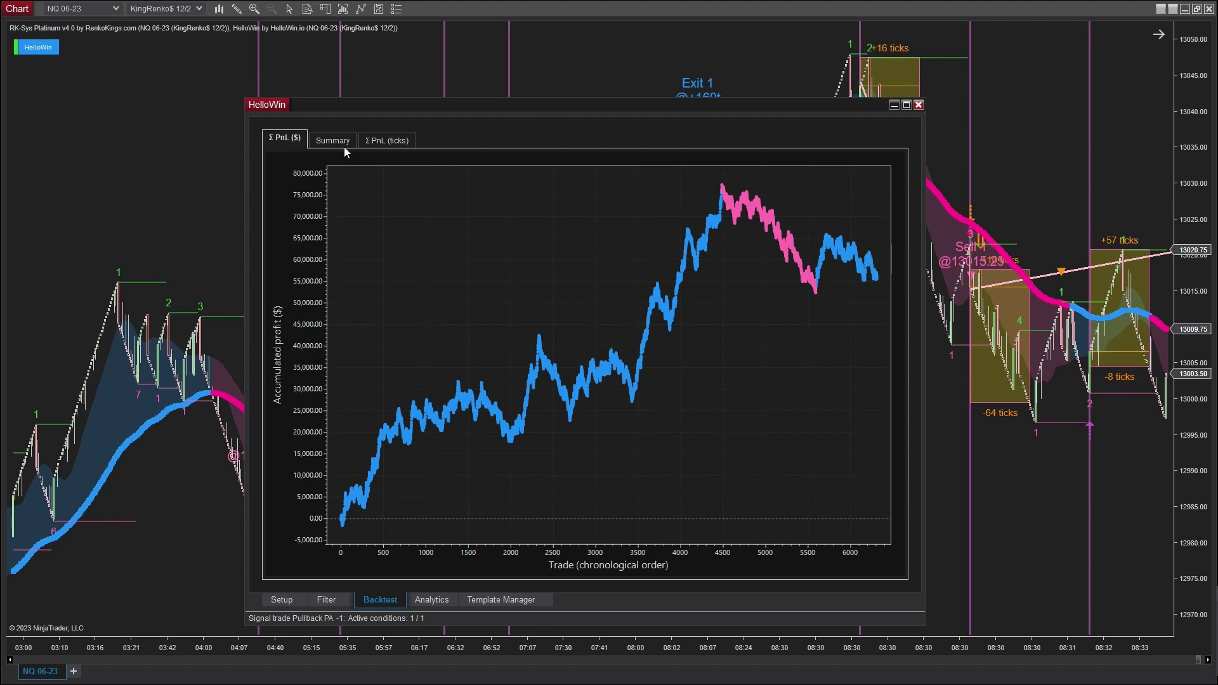
click(325, 143)
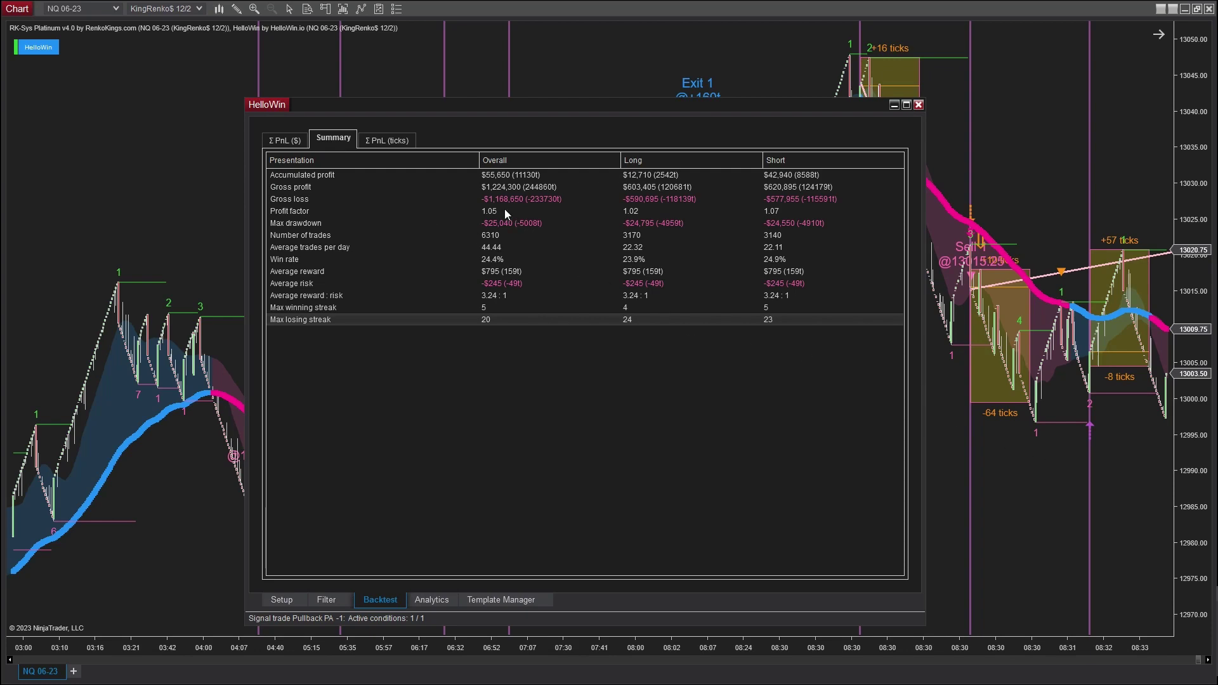
click(498, 175)
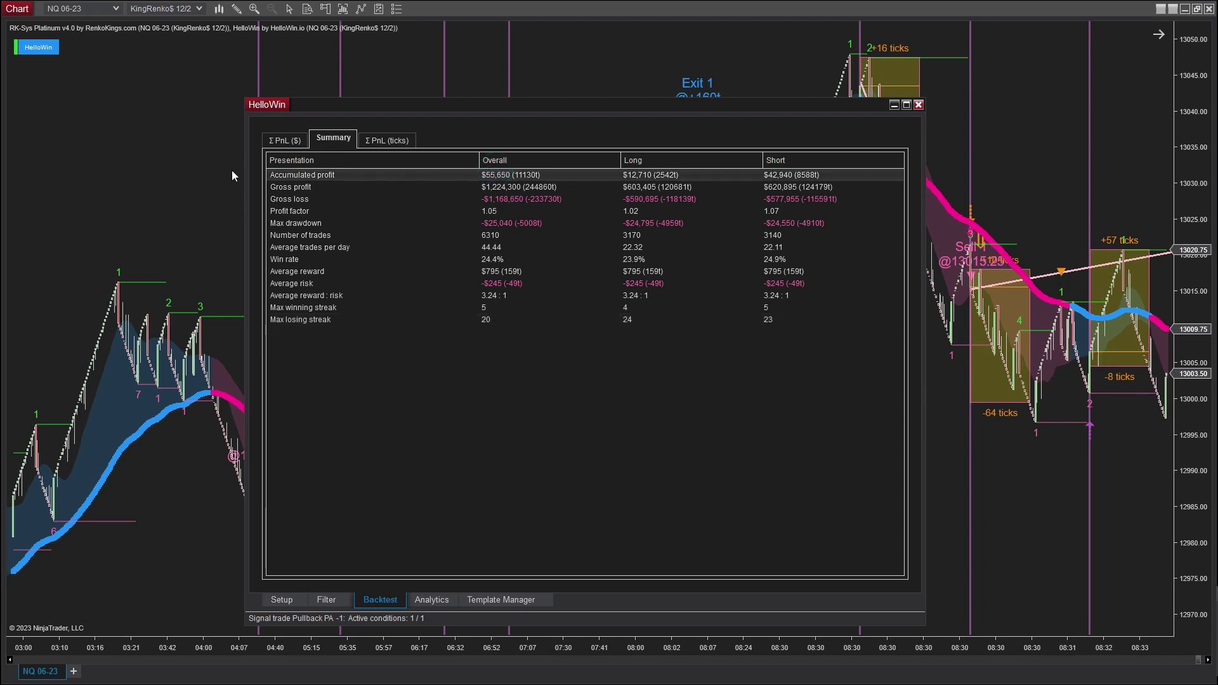